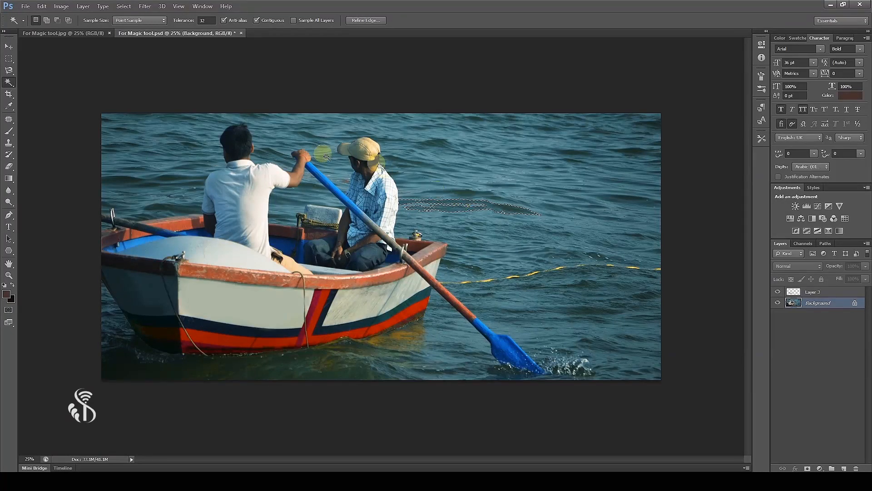
Select the boat's pale side panel with the Magic Wand and fill it with the foreground colour on Layer 3
{"action": "key", "text": "ctrl+plus"}
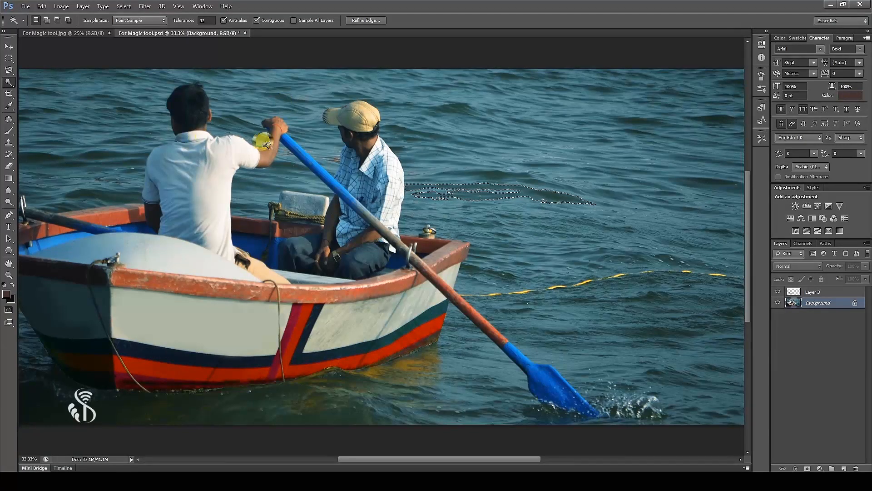
{"action": "left_click", "coordinate": [304, 151]}
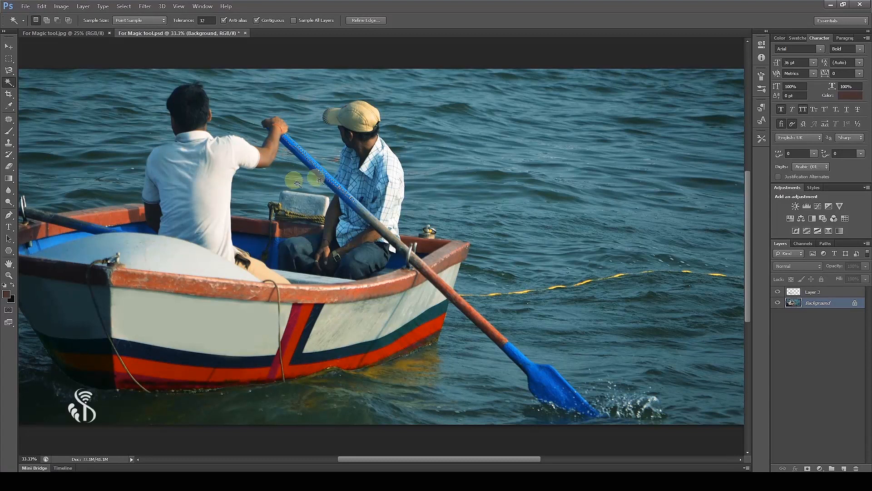
{"action": "left_click", "coordinate": [194, 321]}
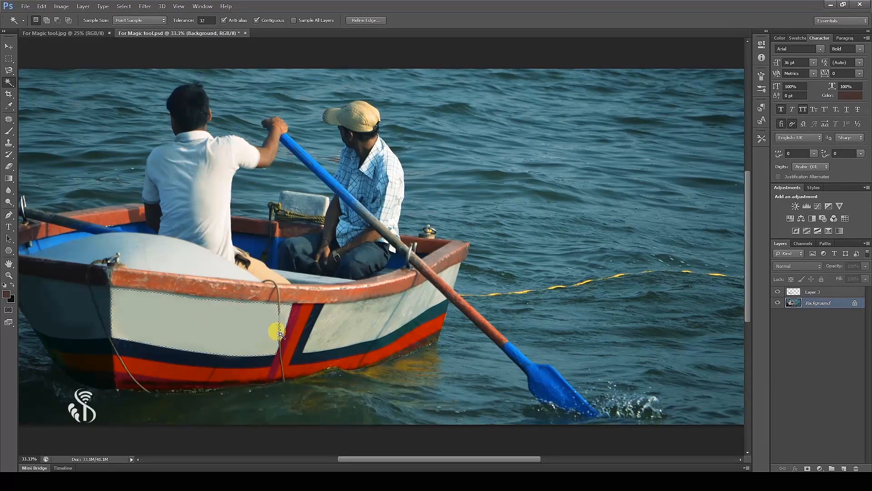
{"action": "left_click", "coordinate": [833, 293]}
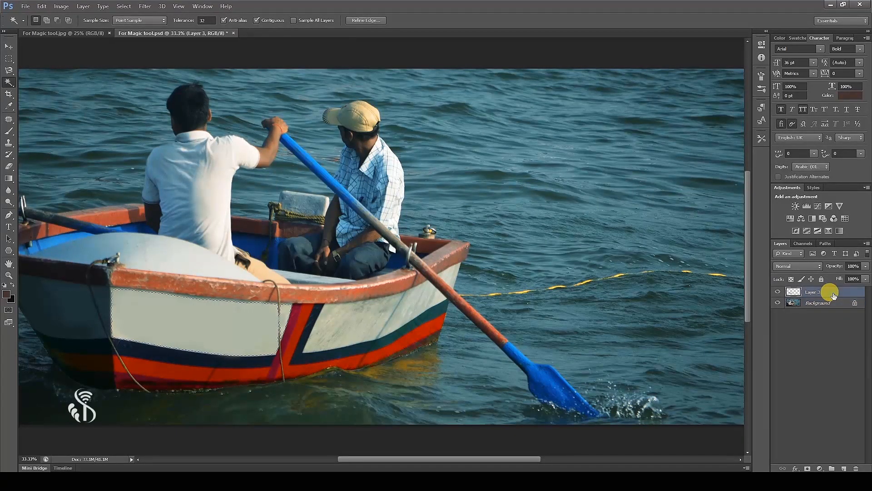
{"action": "key", "text": "alt+BackSpace"}
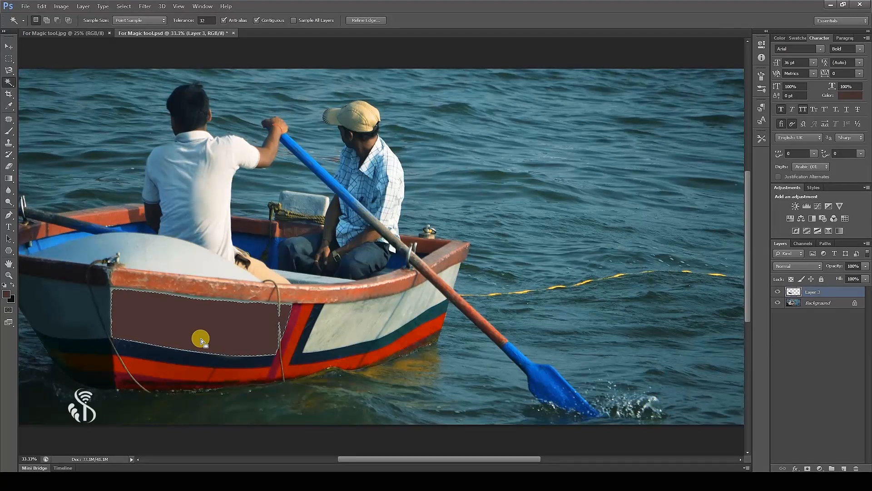
Cover the selected boat panel with a vertical black-to-white linear gradient and deselect it
{"action": "key", "text": "g"}
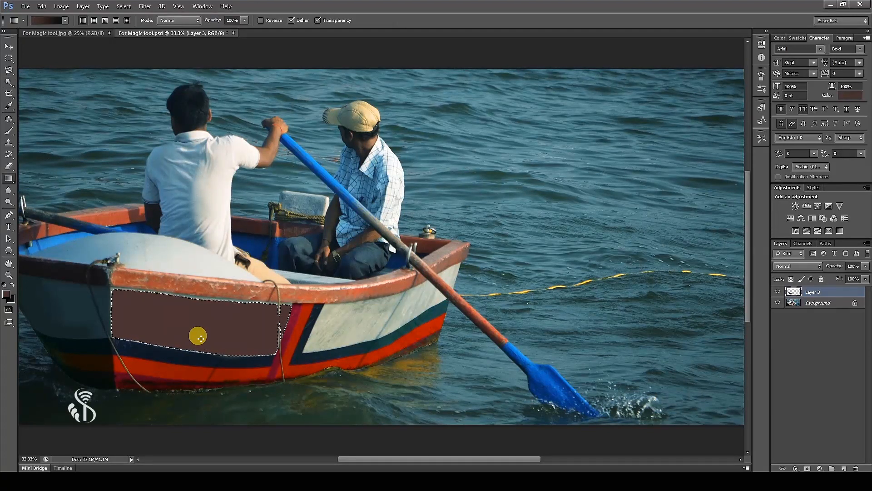
{"action": "left_click", "coordinate": [64, 21]}
{"action": "double_click", "coordinate": [45, 39]}
{"action": "left_click_drag", "start_coordinate": [190, 310], "coordinate": [191, 339]}
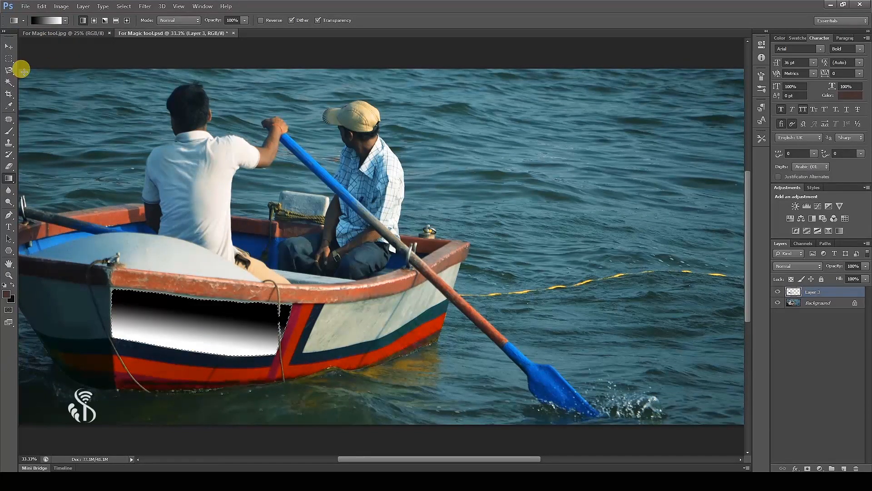
{"action": "key", "text": "ctrl+d"}
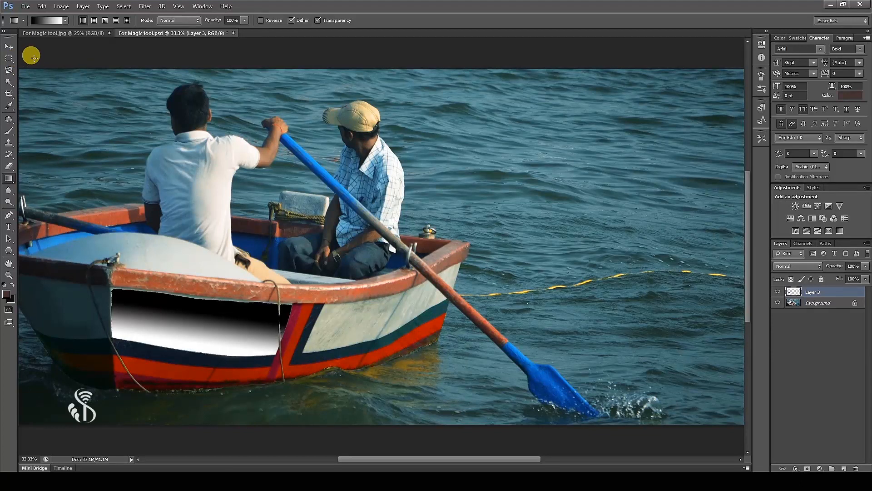
Select a grey mid-tone band of the panel's gradient with the Magic Wand at tolerance 32 and inspect its edges
{"action": "left_click", "coordinate": [9, 82]}
{"action": "left_click", "coordinate": [202, 331]}
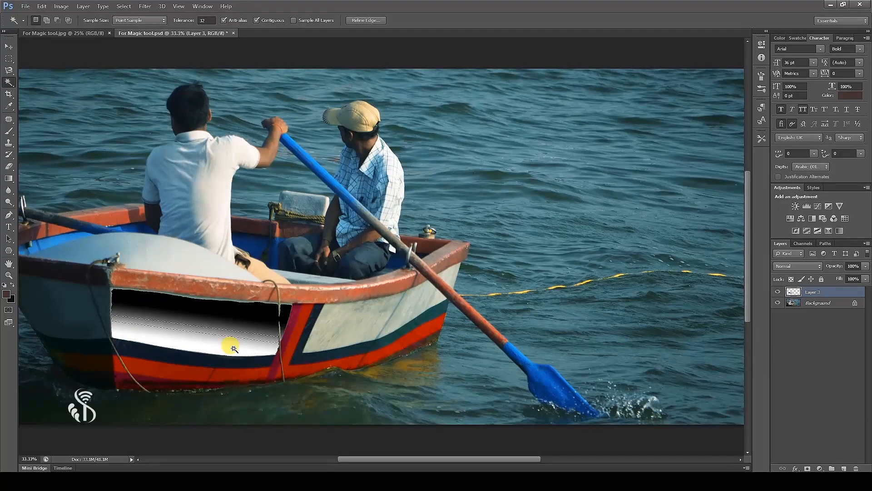
{"action": "key", "text": "ctrl+plus"}
{"action": "key", "text": "ctrl+plus"}
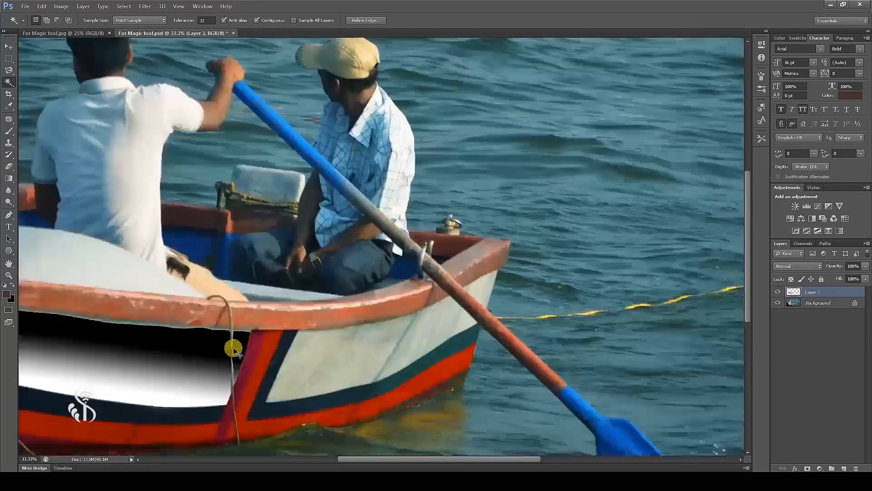
{"action": "left_click_drag", "start_coordinate": [185, 375], "coordinate": [474, 220]}
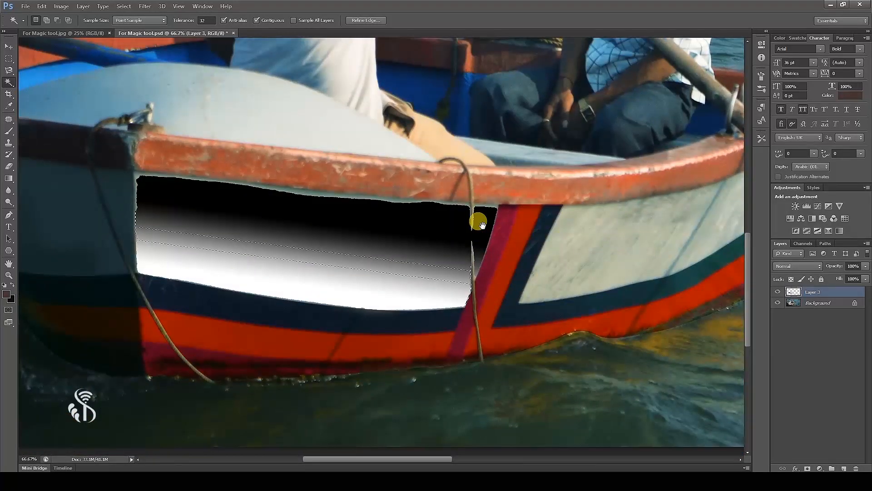
{"action": "key", "text": "ctrl+plus"}
{"action": "left_click_drag", "start_coordinate": [418, 257], "coordinate": [526, 286]}
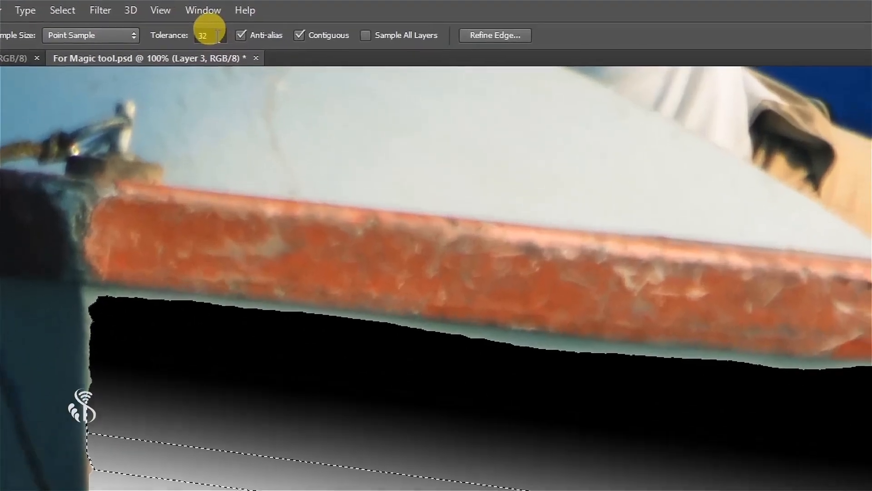
Set the Magic Wand tolerance to 64 and select the dark part of the boat panel's gradient
{"action": "left_click", "coordinate": [203, 35]}
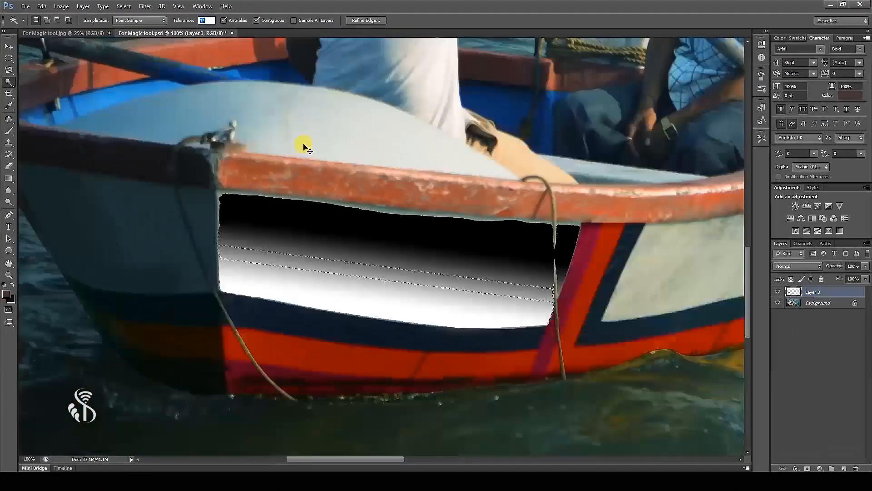
{"action": "key", "text": "ctrl+minus"}
{"action": "key", "text": "ctrl+minus"}
{"action": "key", "text": "ctrl+minus"}
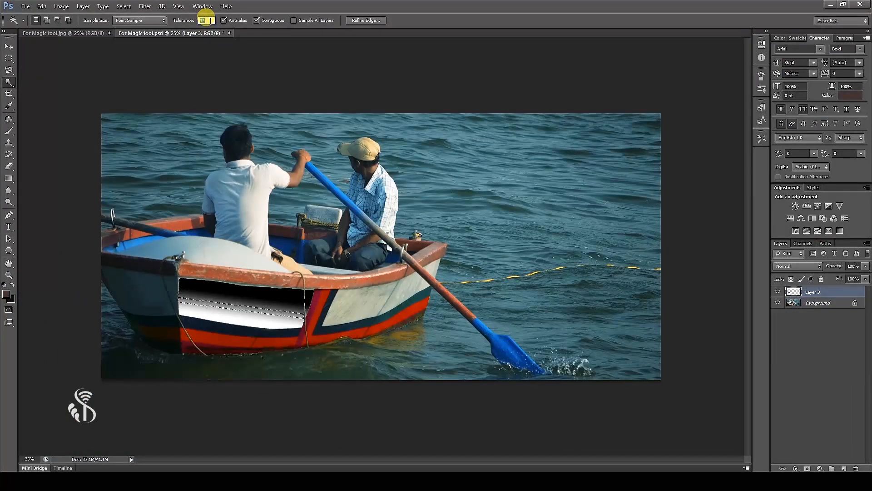
{"action": "left_click", "coordinate": [208, 20]}
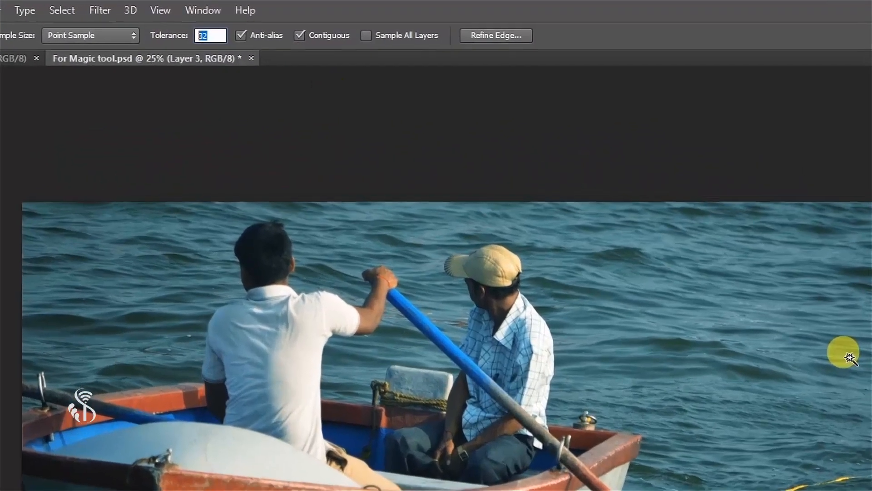
{"action": "type", "text": "64"}
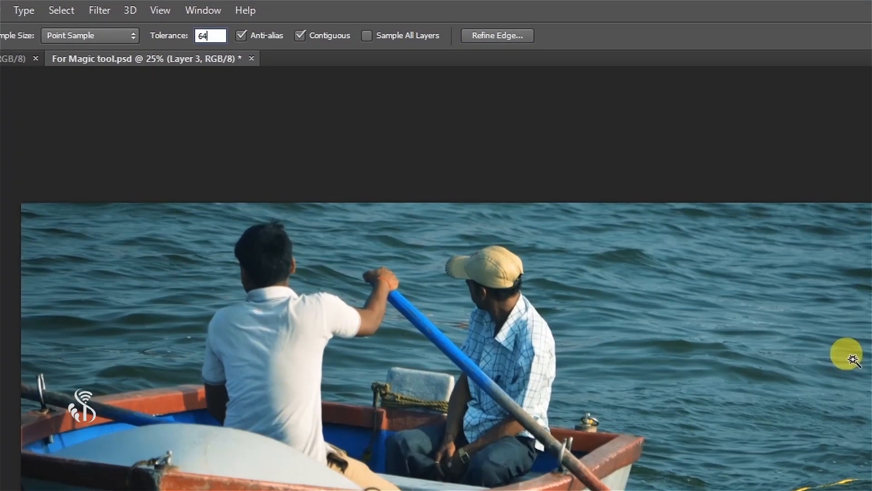
{"action": "key", "text": "Return"}
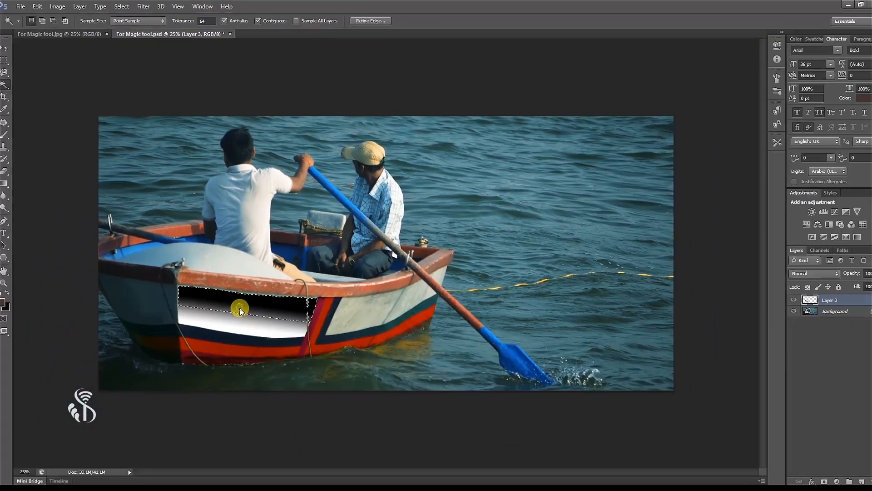
{"action": "left_click", "coordinate": [234, 310]}
{"action": "left_click", "coordinate": [236, 303]}
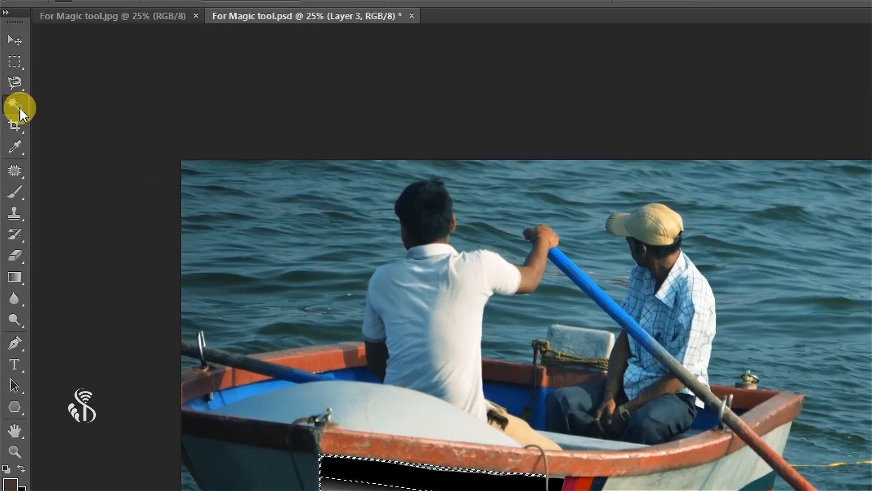
Switch to the Quick Selection tool and hide Layer 3
{"action": "right_click", "coordinate": [20, 108]}
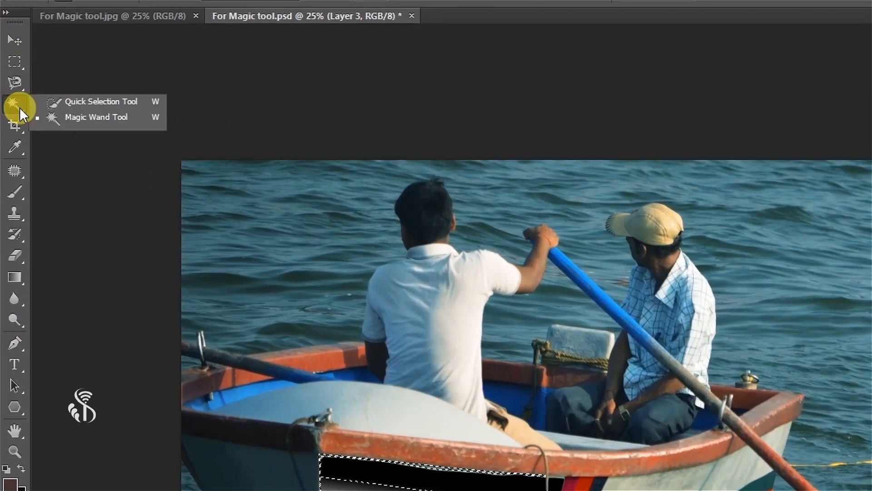
{"action": "left_click", "coordinate": [91, 102]}
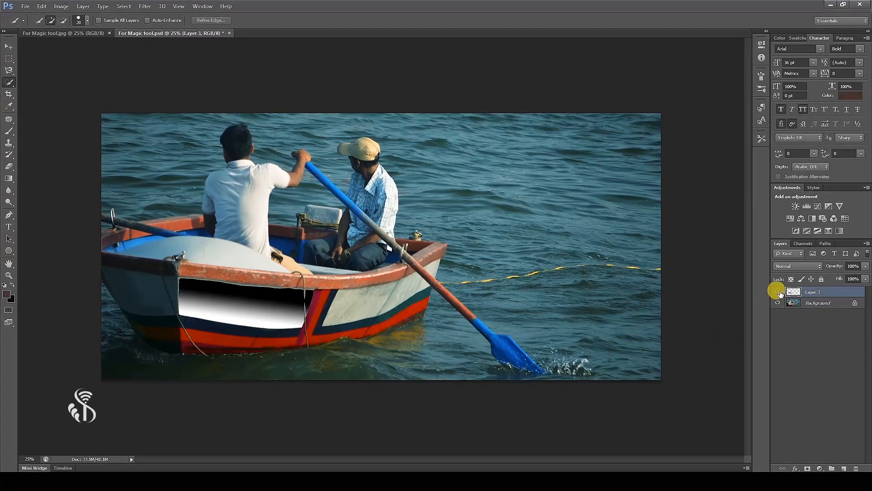
{"action": "left_click", "coordinate": [777, 292]}
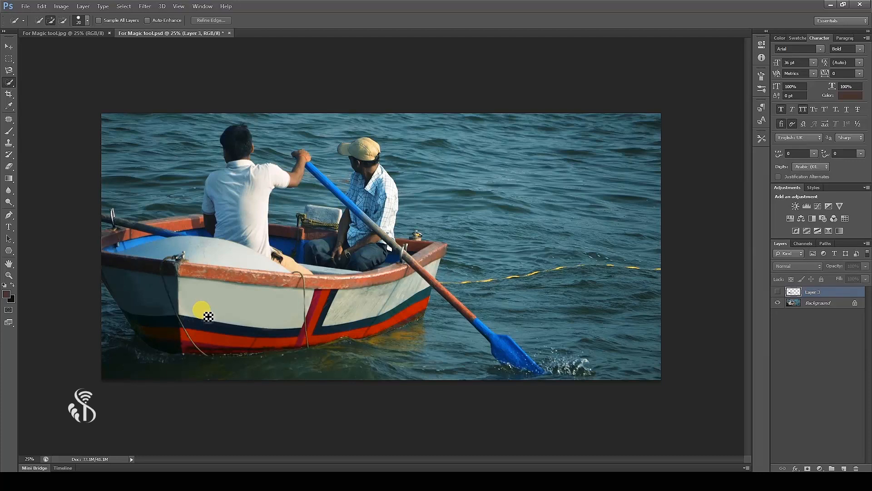
Paint a quick selection over the boat's side on the Background layer and subtract the water below the hull with a 60 px brush
{"action": "key", "text": "bracketright"}
{"action": "key", "text": "bracketright"}
{"action": "left_click", "coordinate": [185, 290]}
{"action": "mouse_move", "coordinate": [189, 288]}
{"action": "left_mouse_down"}
{"action": "mouse_move", "coordinate": [252, 290]}
{"action": "mouse_move", "coordinate": [238, 279]}
{"action": "mouse_move", "coordinate": [188, 277]}
{"action": "mouse_move", "coordinate": [218, 274]}
{"action": "mouse_move", "coordinate": [295, 281]}
{"action": "mouse_move", "coordinate": [307, 310]}
{"action": "left_mouse_up"}
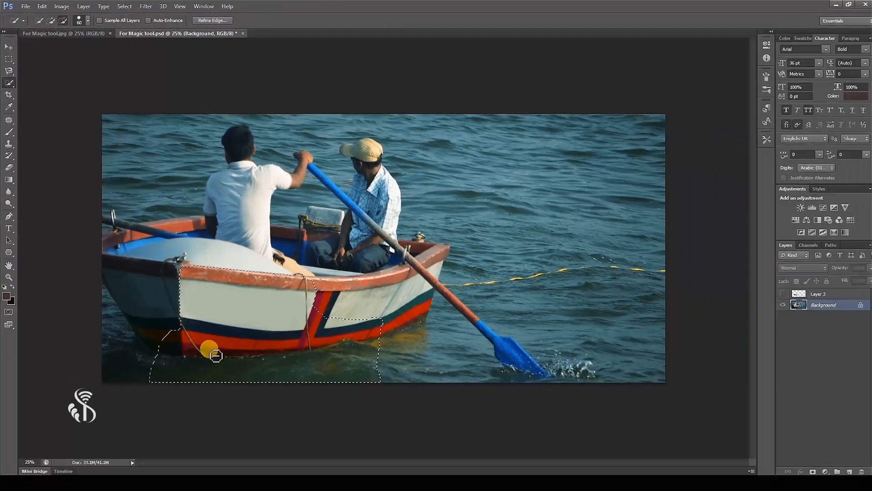
{"action": "mouse_move", "coordinate": [164, 353]}
{"action": "left_mouse_down"}
{"action": "mouse_move", "coordinate": [396, 382]}
{"action": "mouse_move", "coordinate": [380, 379]}
{"action": "mouse_move", "coordinate": [383, 345]}
{"action": "mouse_move", "coordinate": [238, 364]}
{"action": "mouse_move", "coordinate": [154, 362]}
{"action": "mouse_move", "coordinate": [171, 333]}
{"action": "mouse_move", "coordinate": [178, 348]}
{"action": "mouse_move", "coordinate": [205, 362]}
{"action": "mouse_move", "coordinate": [304, 356]}
{"action": "mouse_move", "coordinate": [393, 335]}
{"action": "mouse_move", "coordinate": [381, 317]}
{"action": "mouse_move", "coordinate": [369, 339]}
{"action": "mouse_move", "coordinate": [353, 346]}
{"action": "mouse_move", "coordinate": [352, 310]}
{"action": "mouse_move", "coordinate": [343, 324]}
{"action": "mouse_move", "coordinate": [376, 318]}
{"action": "mouse_move", "coordinate": [335, 341]}
{"action": "mouse_move", "coordinate": [338, 306]}
{"action": "mouse_move", "coordinate": [340, 341]}
{"action": "mouse_move", "coordinate": [376, 320]}
{"action": "left_mouse_up"}
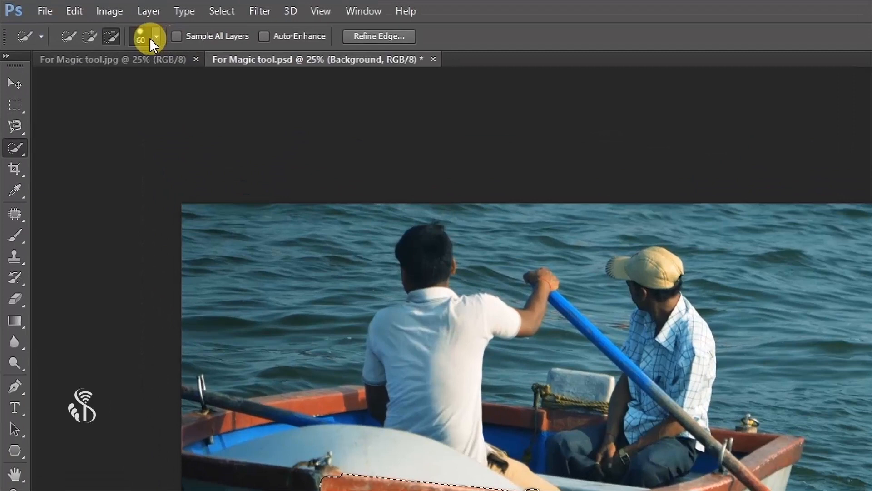
Open the Quick Selection brush settings and review the size, hardness and spacing
{"action": "left_click", "coordinate": [155, 37]}
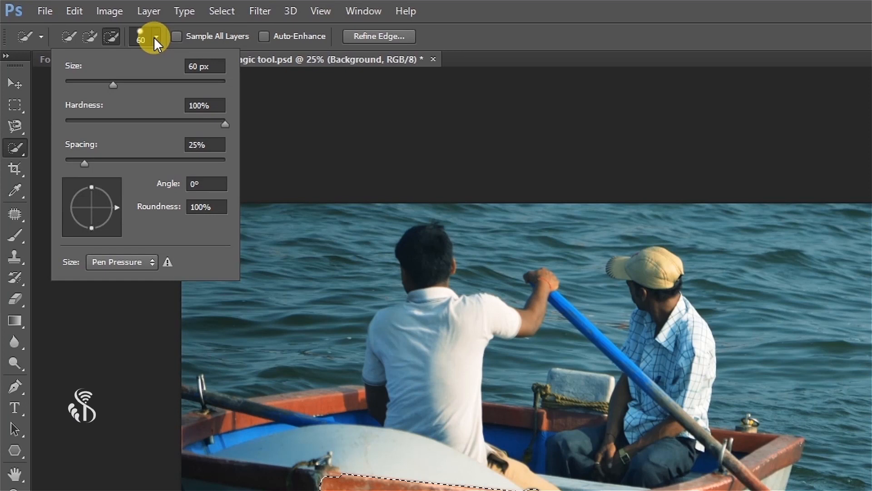
{"action": "left_click", "coordinate": [201, 67]}
{"action": "left_click", "coordinate": [199, 103]}
{"action": "left_click", "coordinate": [206, 145]}
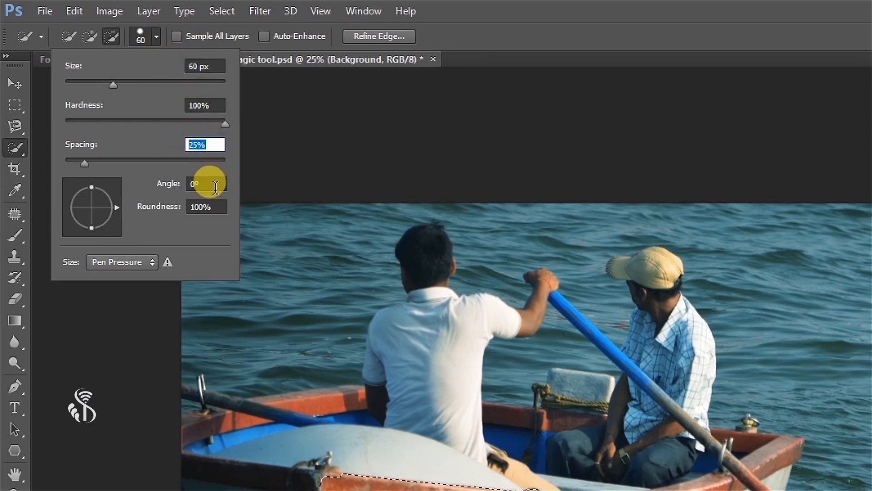
{"action": "left_click", "coordinate": [204, 66]}
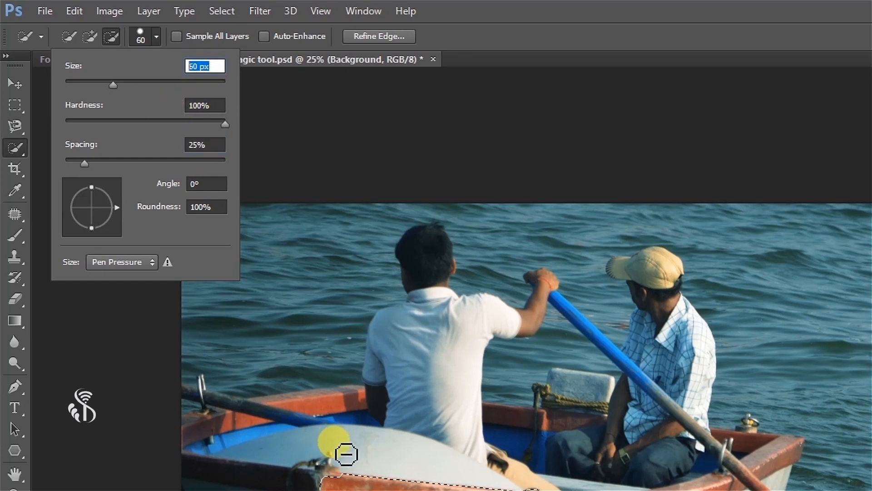
{"action": "type", "text": "]]]"}
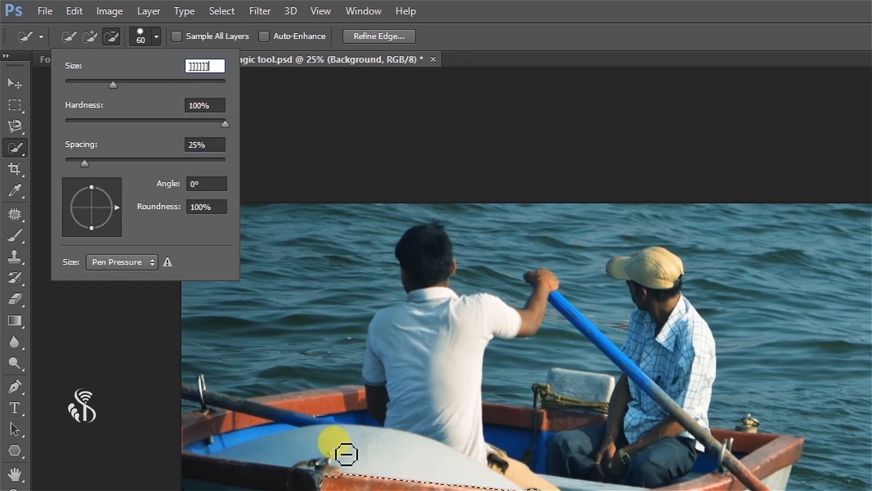
{"action": "left_click", "coordinate": [205, 105]}
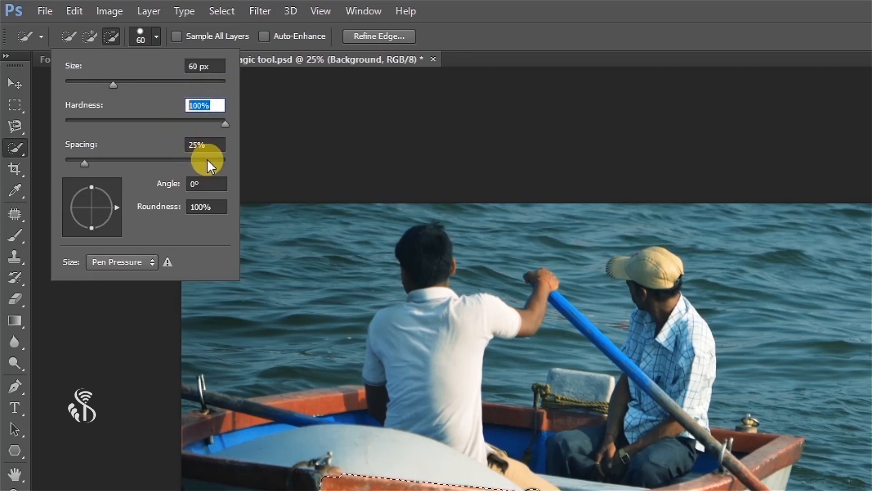
Set the Quick Selection brush to a size of 90 px, a roundness of 50% and an angle of 25°
{"action": "left_click", "coordinate": [206, 66]}
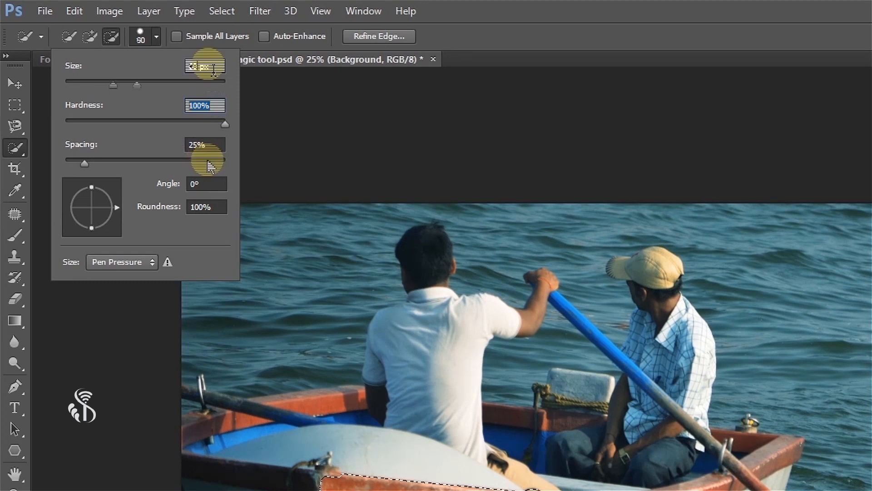
{"action": "type", "text": "90"}
{"action": "left_click", "coordinate": [217, 208]}
{"action": "left_click_drag", "start_coordinate": [218, 210], "coordinate": [179, 223]}
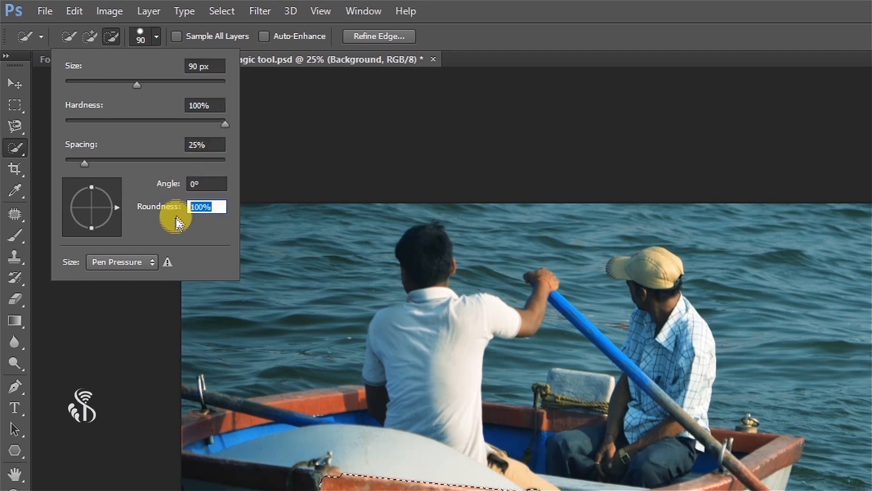
{"action": "type", "text": "50"}
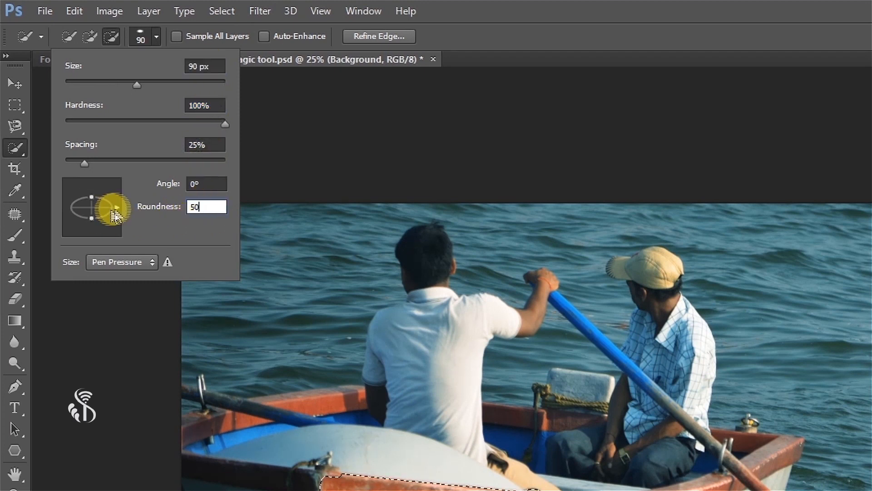
{"action": "left_click", "coordinate": [196, 184]}
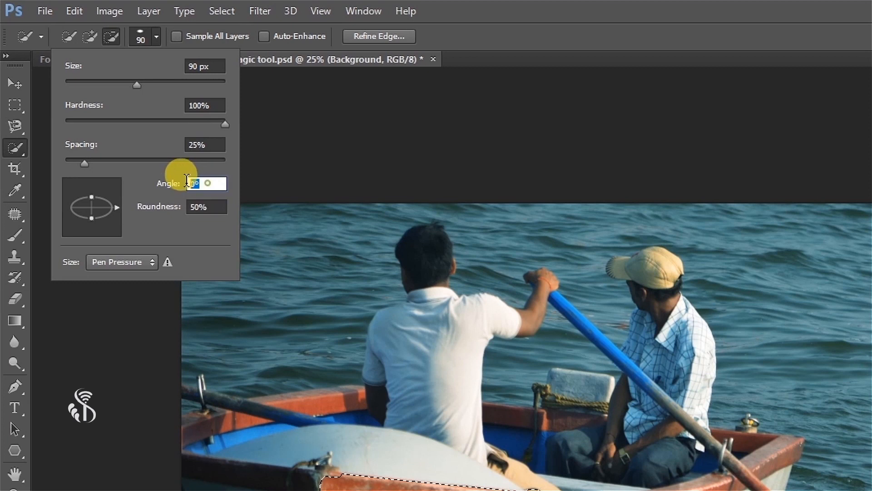
{"action": "type", "text": "25"}
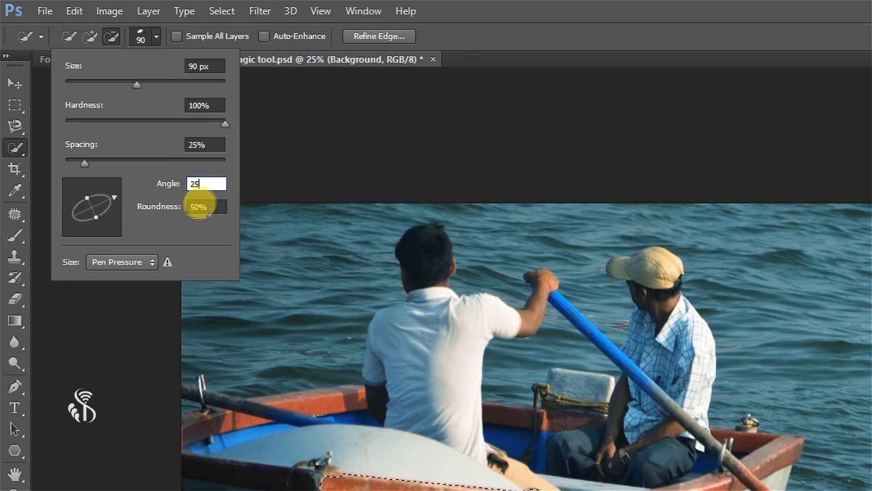
Change the brush angle to 0° and the roundness to 10%
{"action": "left_click", "coordinate": [206, 184]}
{"action": "type", "text": "0"}
{"action": "key", "text": "Tab"}
{"action": "type", "text": "10"}
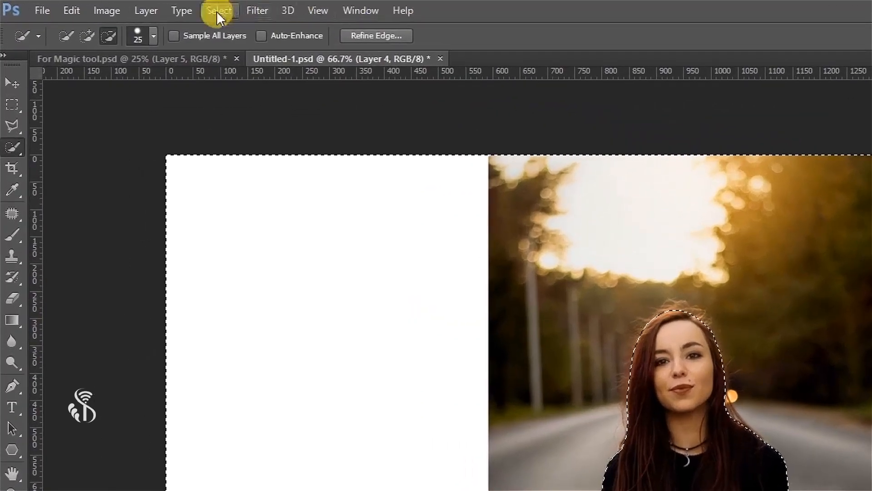
Invert the selection so only the woman is selected and copy her to a new layer
{"action": "left_click", "coordinate": [218, 10]}
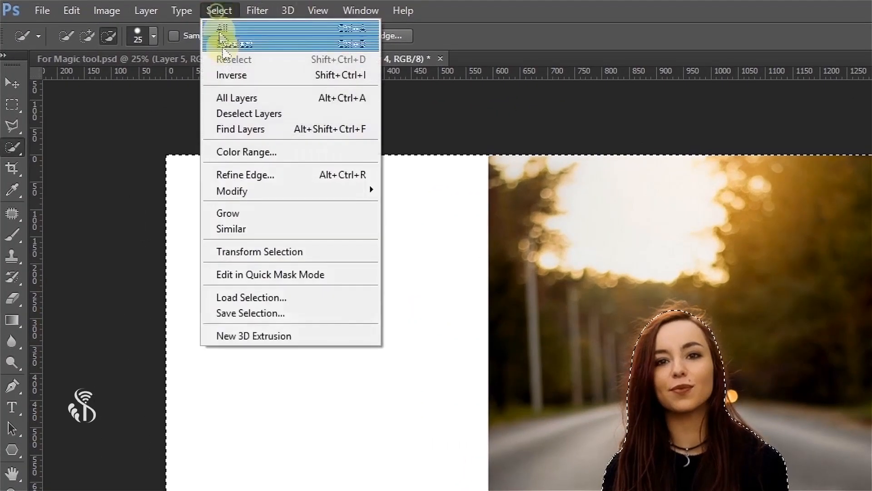
{"action": "left_click", "coordinate": [231, 75]}
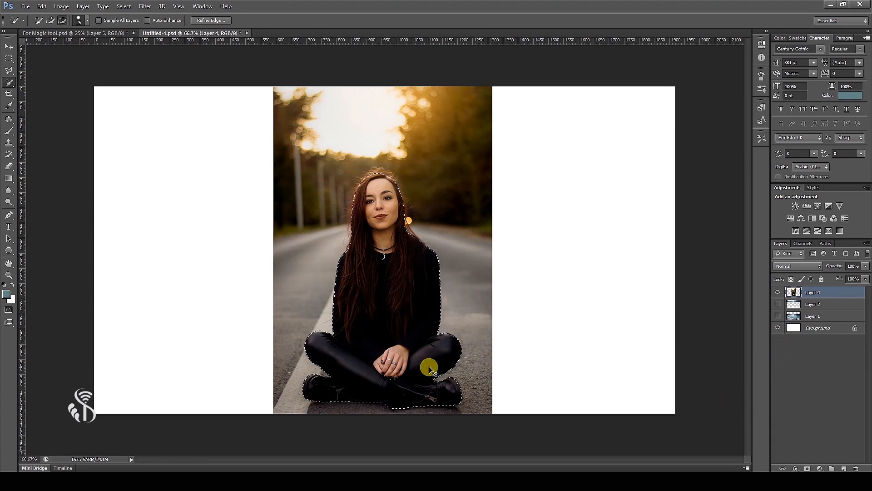
{"action": "key", "text": "ctrl+j"}
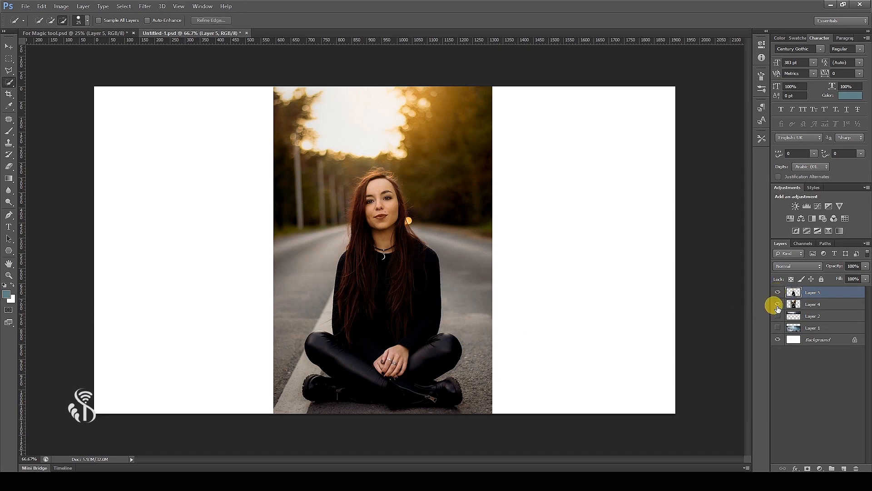
Create a new white 1920 × 1080 px document and move the cut-out woman into it from the photo document
{"action": "key", "text": "v"}
{"action": "key", "text": "ctrl+n"}
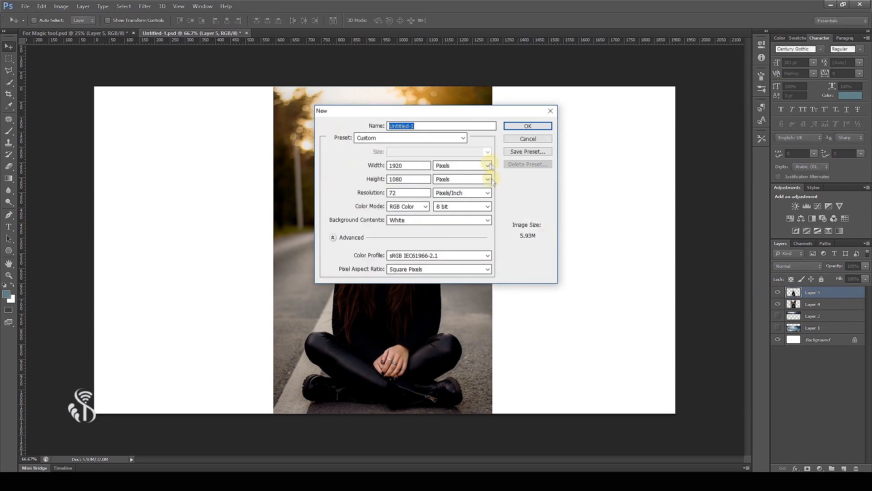
{"action": "left_click", "coordinate": [520, 127]}
{"action": "left_click", "coordinate": [210, 33]}
{"action": "left_click_drag", "start_coordinate": [374, 202], "coordinate": [356, 189]}
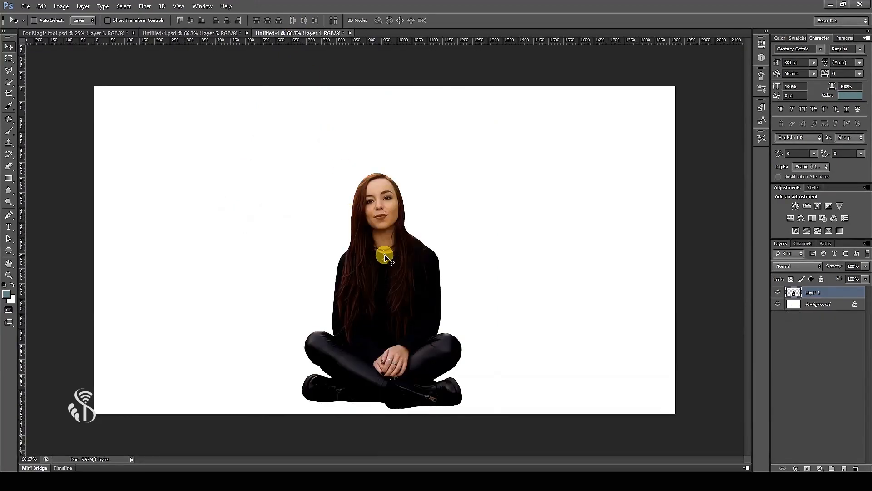
Return to the original photo document and open the Lady image as a separate document
{"action": "left_click", "coordinate": [214, 33]}
{"action": "left_click", "coordinate": [26, 6]}
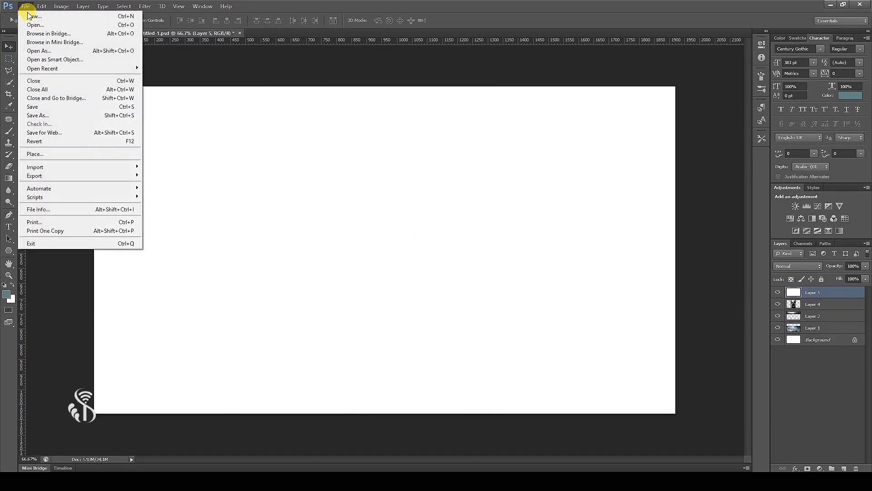
{"action": "left_click", "coordinate": [35, 25]}
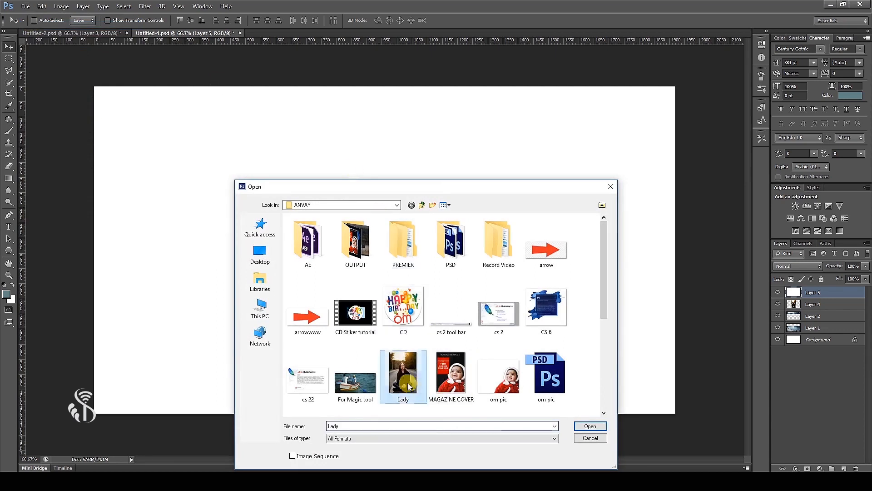
{"action": "left_click", "coordinate": [586, 428]}
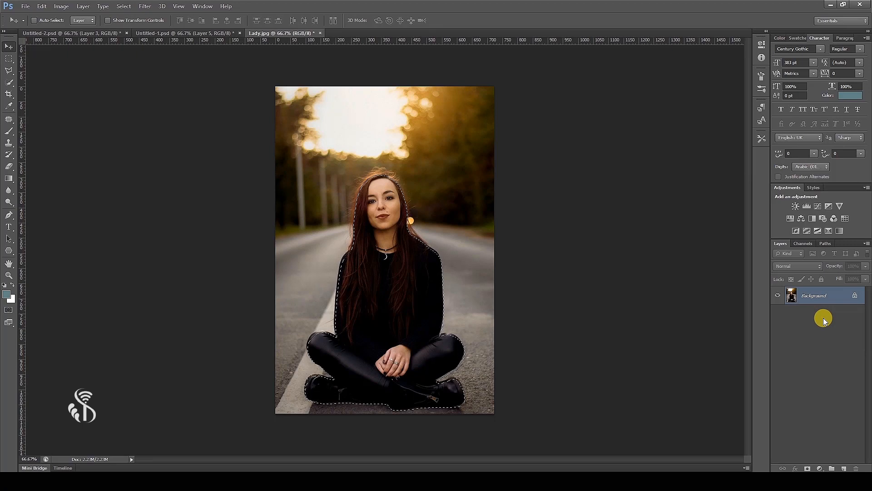
Fill the selected background around the woman using Content-Aware at 100% opacity in Normal mode
{"action": "key", "text": "i"}
{"action": "key", "text": "shift+F5"}
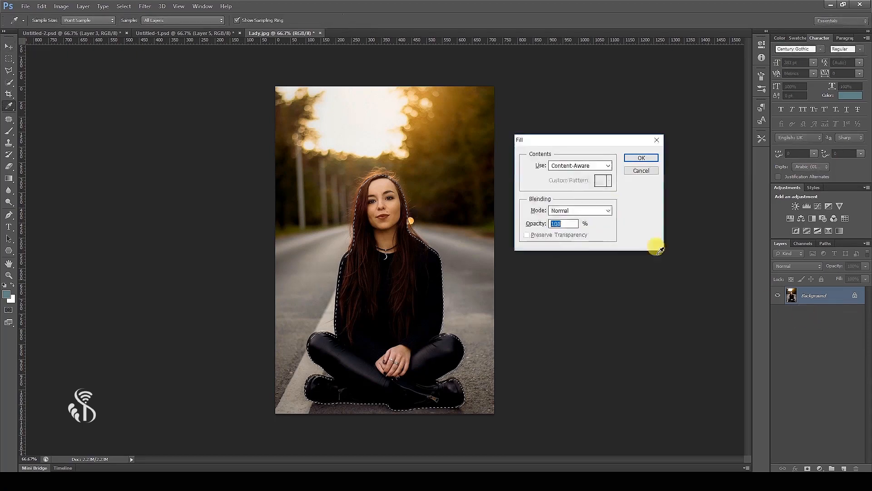
{"action": "left_click", "coordinate": [608, 167]}
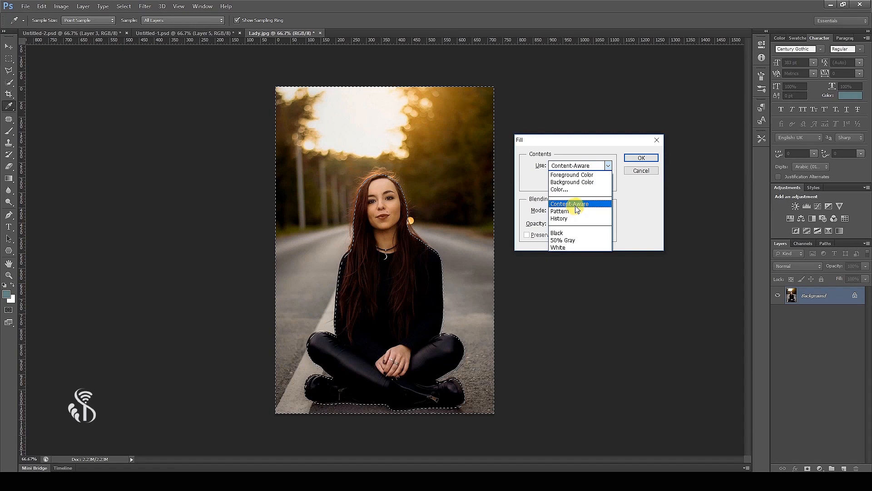
{"action": "left_click", "coordinate": [575, 205]}
{"action": "left_click", "coordinate": [640, 158]}
{"action": "key", "text": "v"}
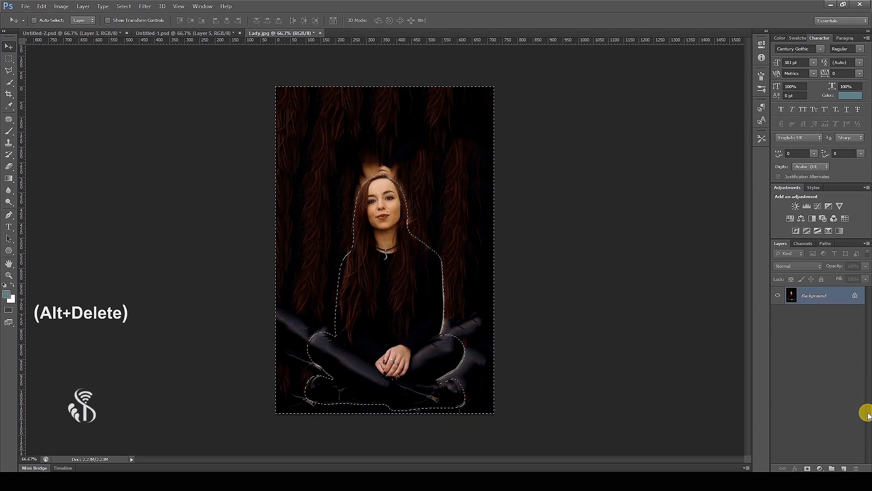
Fill the selected background with the foreground color and undo the fill
{"action": "key", "text": "alt+Delete"}
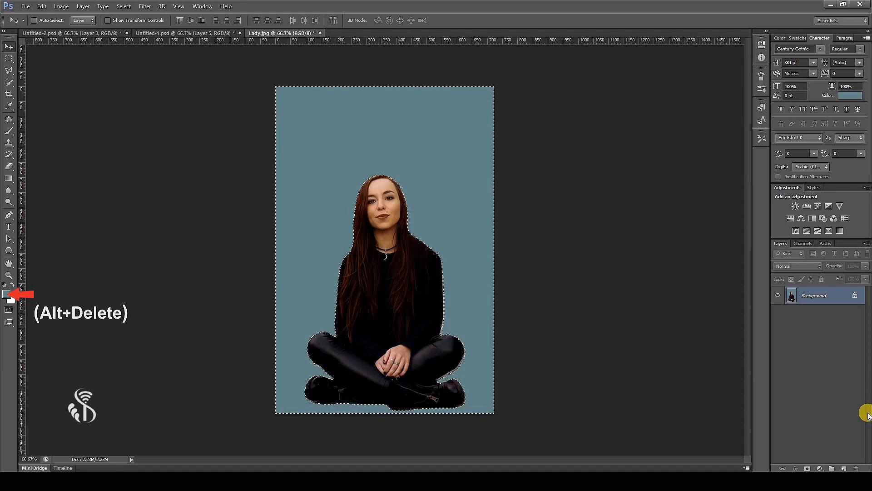
{"action": "key", "text": "ctrl+z"}
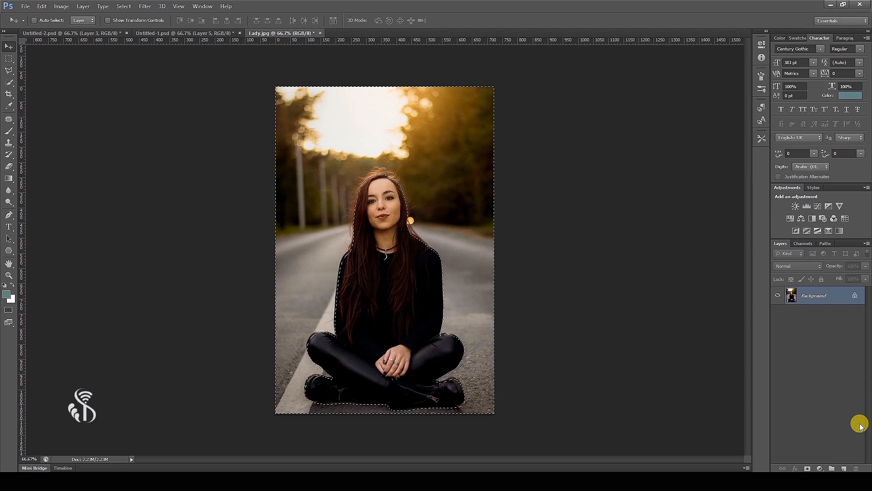
Convert the Background into a regular layer, delete the selected surroundings of the woman and clear the selection
{"action": "right_click", "coordinate": [829, 297]}
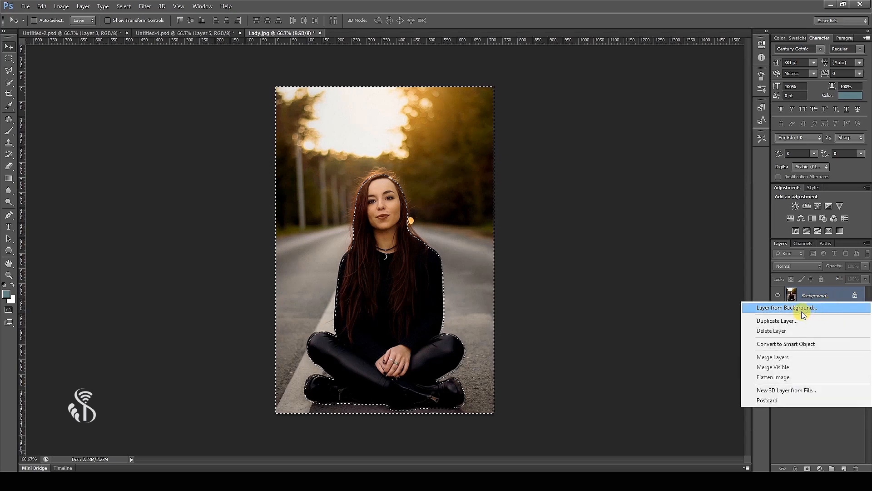
{"action": "left_click", "coordinate": [813, 306]}
{"action": "left_click", "coordinate": [509, 151]}
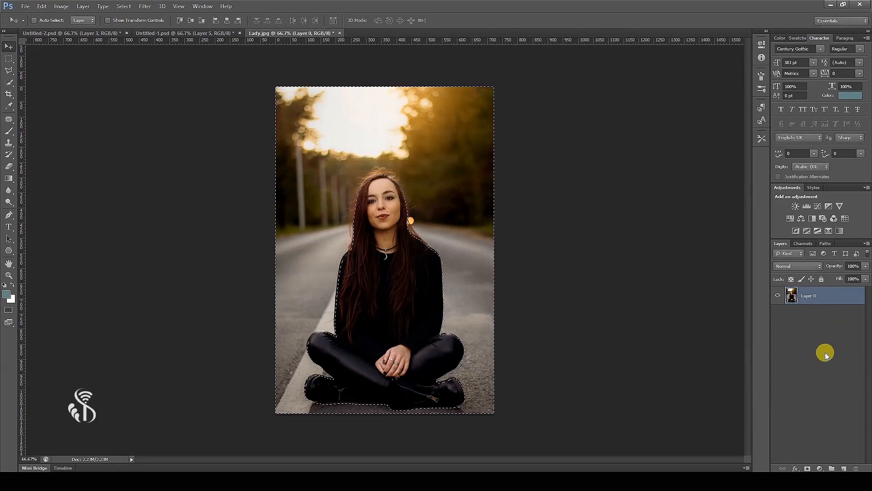
{"action": "key", "text": "Delete"}
{"action": "key", "text": "ctrl+d"}
{"action": "key", "text": "ctrl+d"}
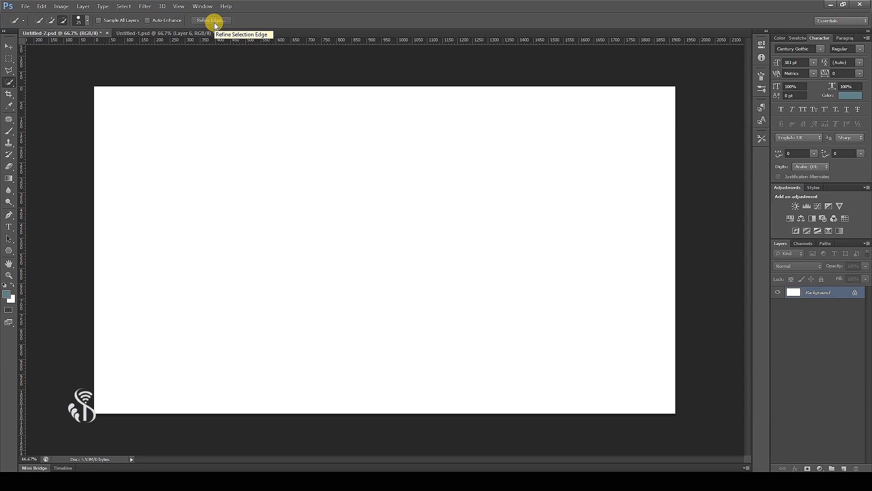
Open a fresh copy of the Lady image and duplicate its Background layer
{"action": "left_click", "coordinate": [26, 6]}
{"action": "left_click", "coordinate": [35, 26]}
{"action": "left_click", "coordinate": [405, 360]}
{"action": "left_click", "coordinate": [590, 422]}
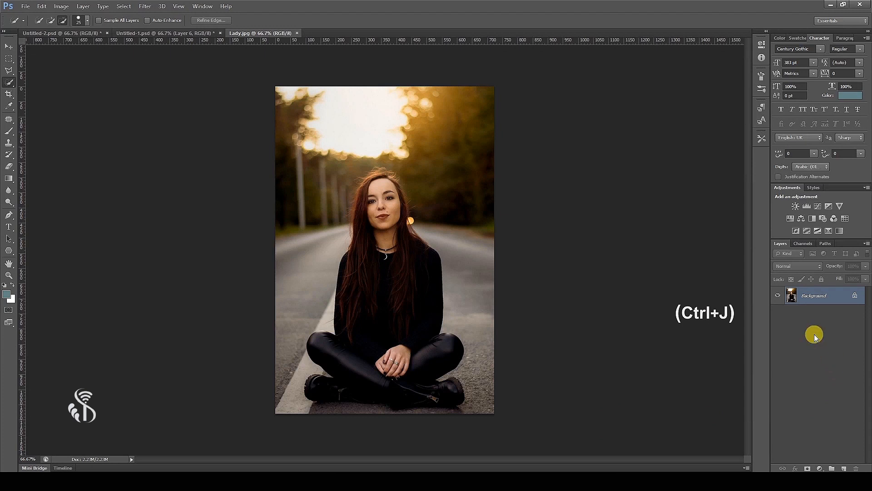
{"action": "key", "text": "ctrl+j"}
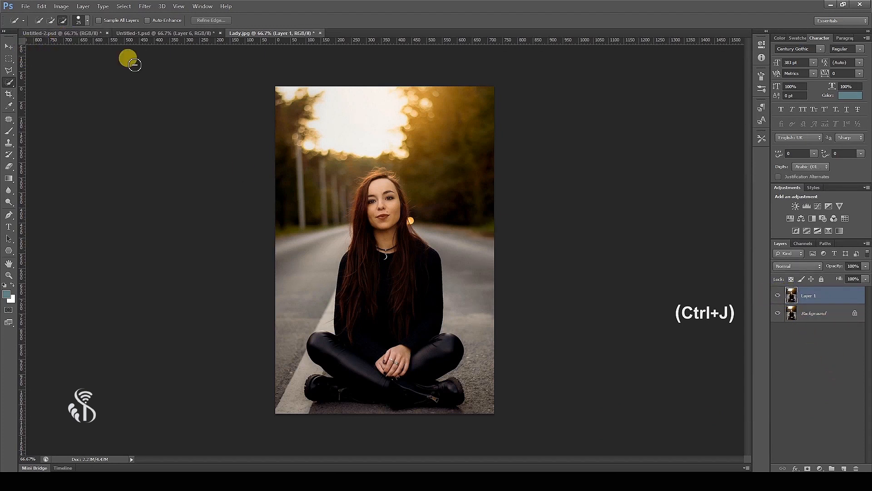
Paint a quick selection over the seated woman and subtract the strip of road below her shoes
{"action": "right_click", "coordinate": [9, 83]}
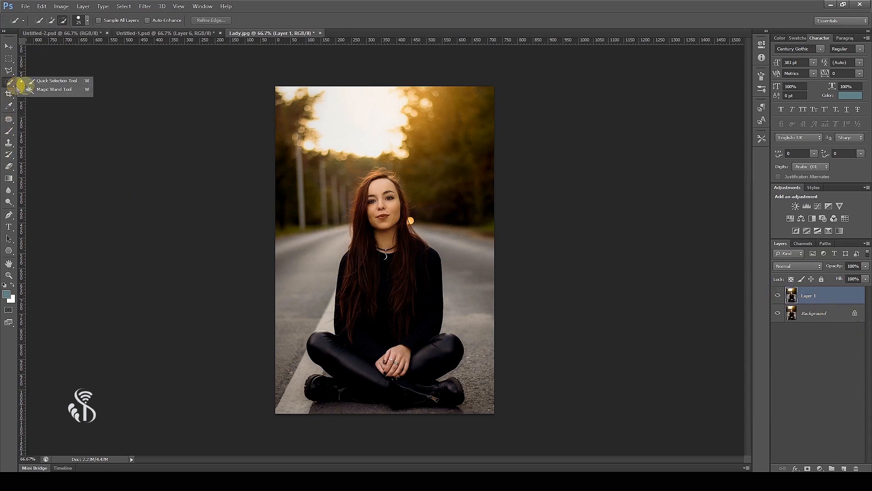
{"action": "left_click", "coordinate": [45, 84]}
{"action": "mouse_move", "coordinate": [396, 273]}
{"action": "left_mouse_down"}
{"action": "mouse_move", "coordinate": [406, 296]}
{"action": "mouse_move", "coordinate": [394, 312]}
{"action": "mouse_move", "coordinate": [371, 267]}
{"action": "mouse_move", "coordinate": [386, 283]}
{"action": "mouse_move", "coordinate": [386, 196]}
{"action": "mouse_move", "coordinate": [435, 295]}
{"action": "mouse_move", "coordinate": [431, 355]}
{"action": "mouse_move", "coordinate": [411, 374]}
{"action": "left_mouse_up"}
{"action": "left_click_drag", "start_coordinate": [305, 417], "coordinate": [374, 414]}
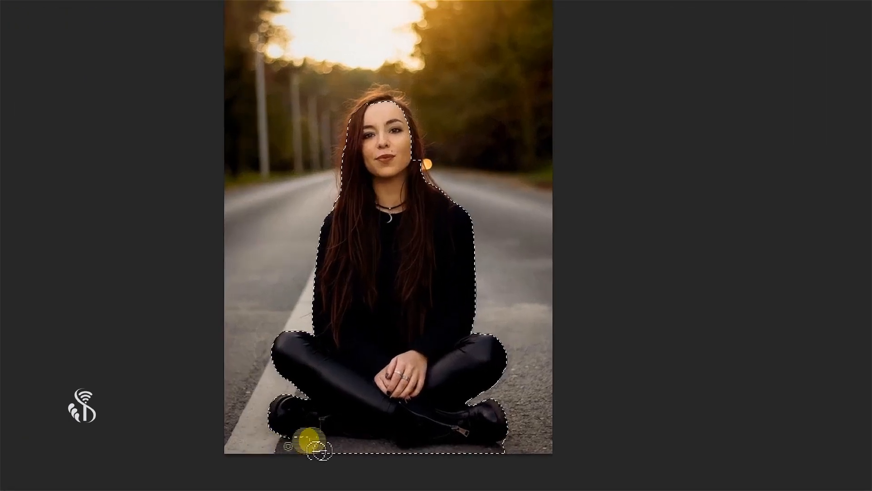
{"action": "left_click_drag", "start_coordinate": [373, 454], "coordinate": [497, 455]}
{"action": "key", "text": "ctrl+d"}
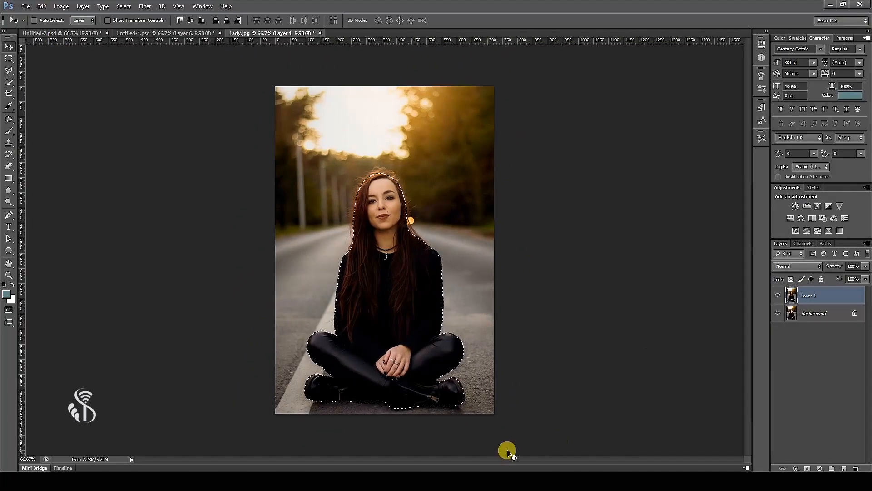
Open Refine Edge for the woman's selection and review the view modes, keeping Overlay
{"action": "left_click", "coordinate": [8, 82]}
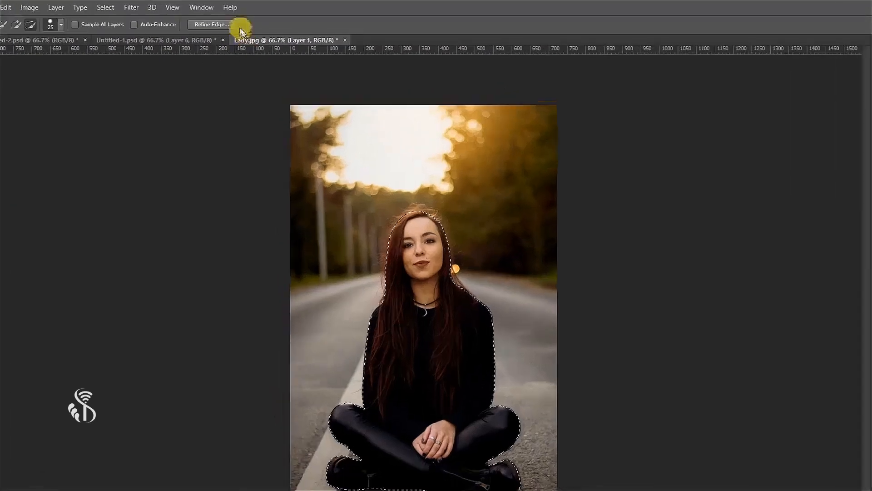
{"action": "left_click", "coordinate": [213, 30]}
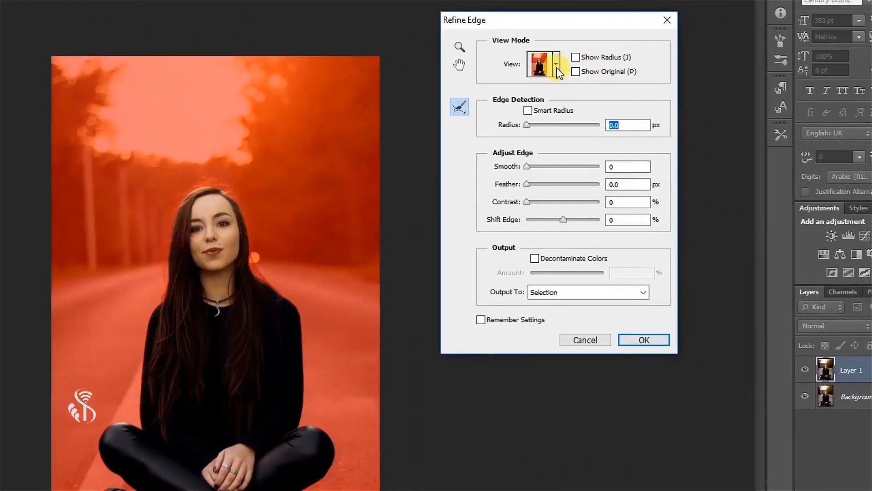
{"action": "left_click", "coordinate": [557, 67]}
{"action": "left_click", "coordinate": [556, 67]}
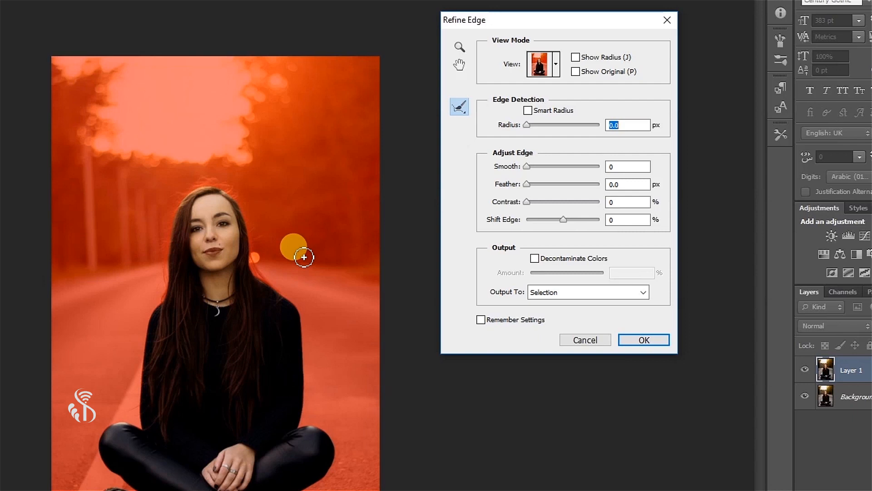
{"action": "left_click", "coordinate": [557, 70]}
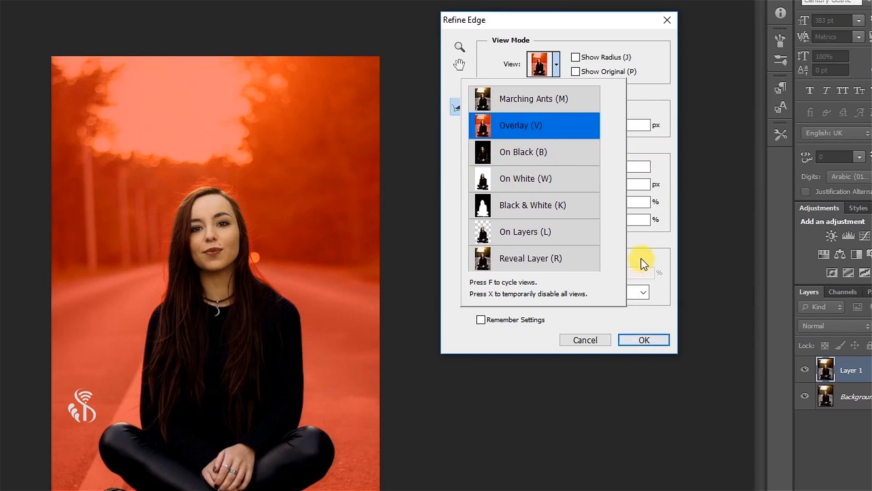
{"action": "left_click", "coordinate": [654, 75]}
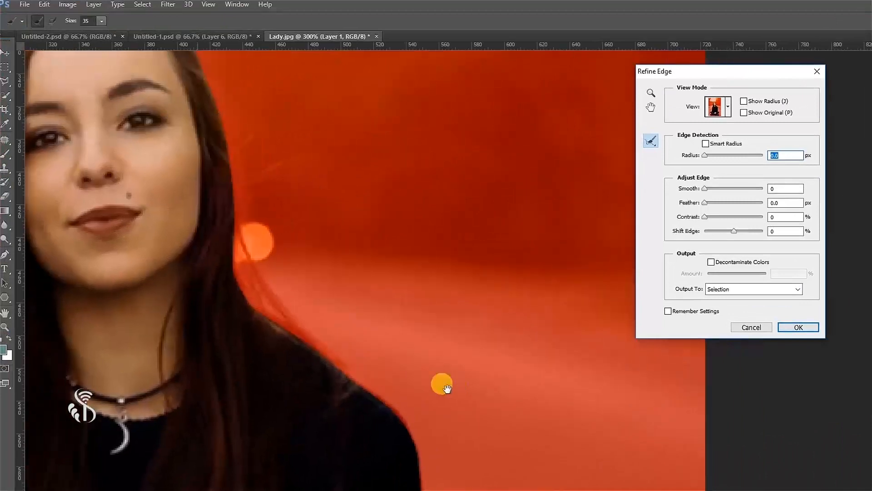
Turn on Smart Radius for the woman's hair edge and set the radius to 4.5 px
{"action": "left_click_drag", "start_coordinate": [289, 385], "coordinate": [396, 392]}
{"action": "left_click_drag", "start_coordinate": [301, 242], "coordinate": [311, 350]}
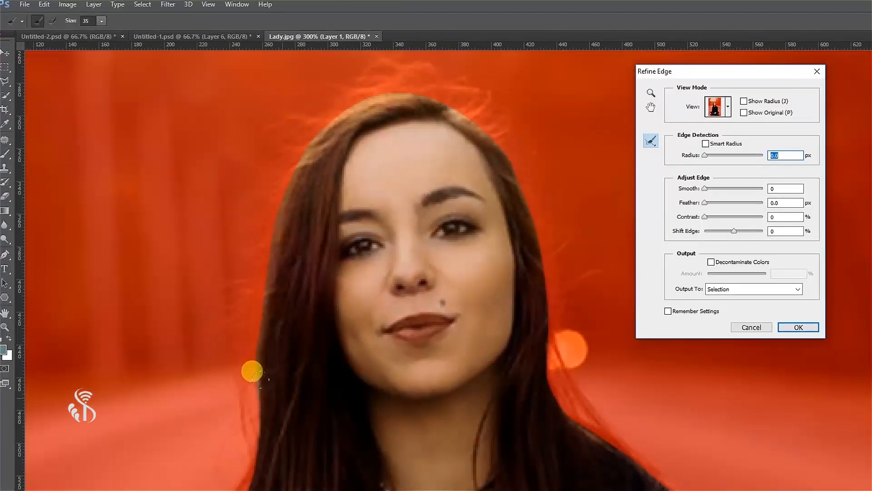
{"action": "left_click", "coordinate": [705, 144]}
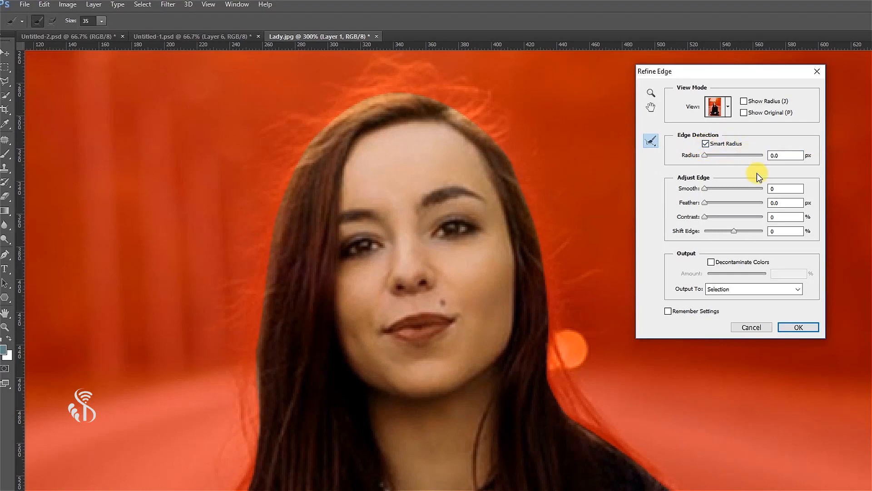
{"action": "mouse_move", "coordinate": [705, 155]}
{"action": "left_mouse_down"}
{"action": "mouse_move", "coordinate": [749, 159]}
{"action": "mouse_move", "coordinate": [712, 157]}
{"action": "mouse_move", "coordinate": [718, 154]}
{"action": "left_mouse_up"}
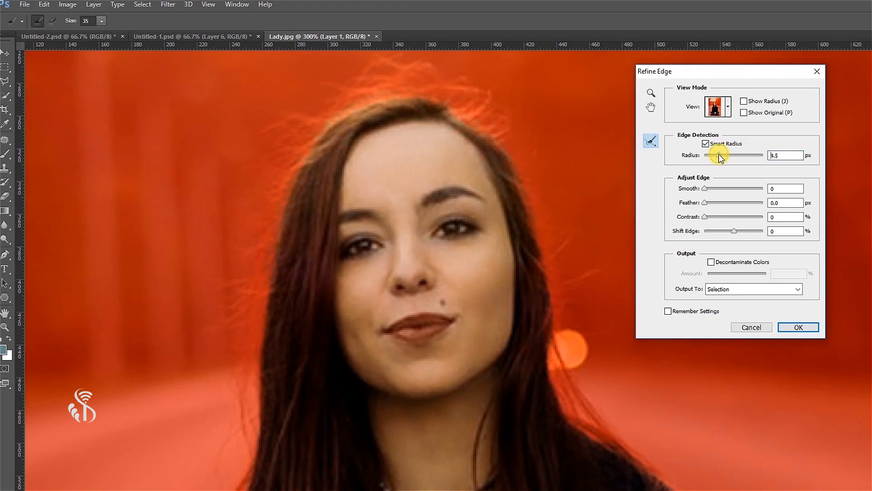
Brush the Refine Radius tool along the hair beside her face and enable Decontaminate Colors for the output
{"action": "left_click", "coordinate": [656, 146]}
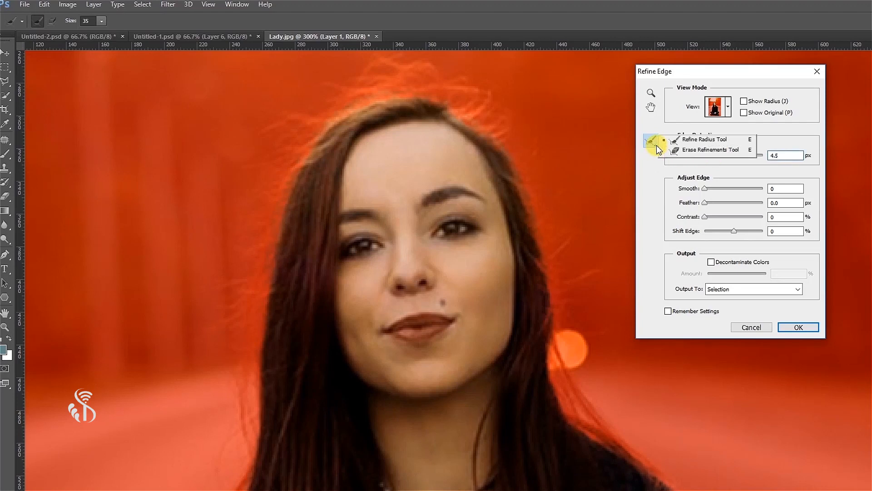
{"action": "left_click", "coordinate": [703, 142]}
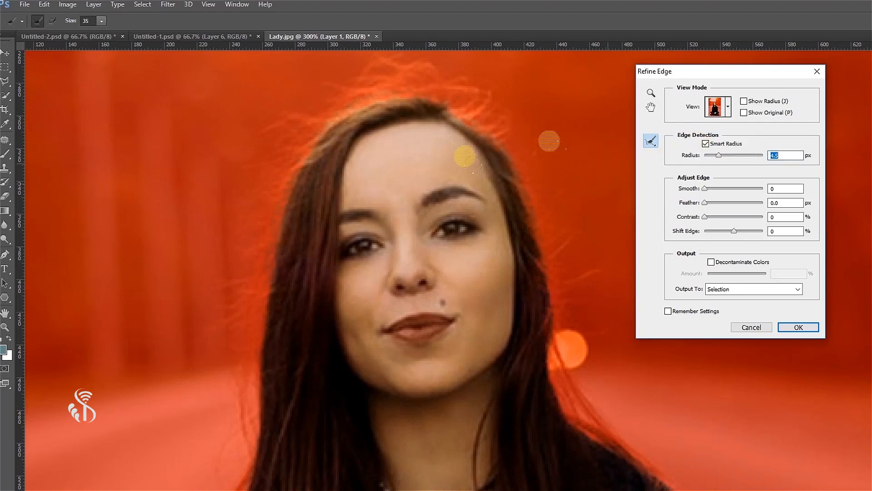
{"action": "mouse_move", "coordinate": [281, 171]}
{"action": "left_mouse_down"}
{"action": "mouse_move", "coordinate": [259, 376]}
{"action": "mouse_move", "coordinate": [258, 311]}
{"action": "mouse_move", "coordinate": [271, 240]}
{"action": "mouse_move", "coordinate": [274, 268]}
{"action": "left_mouse_up"}
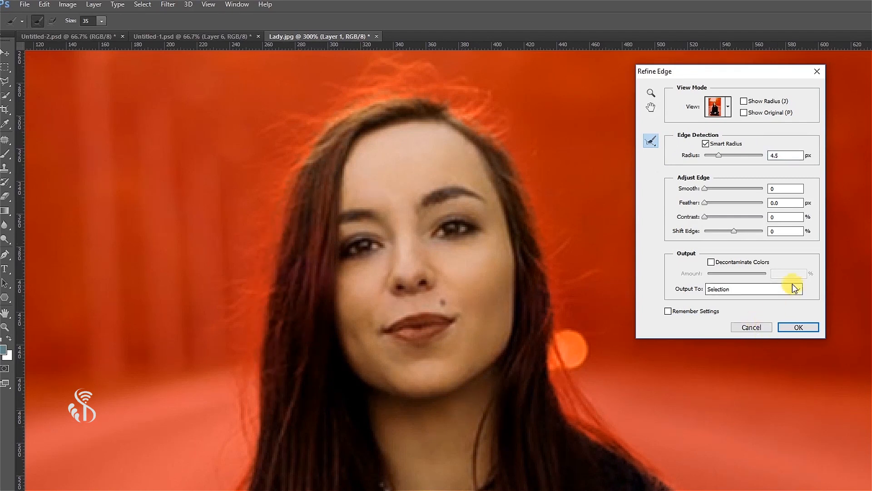
{"action": "left_click", "coordinate": [711, 262]}
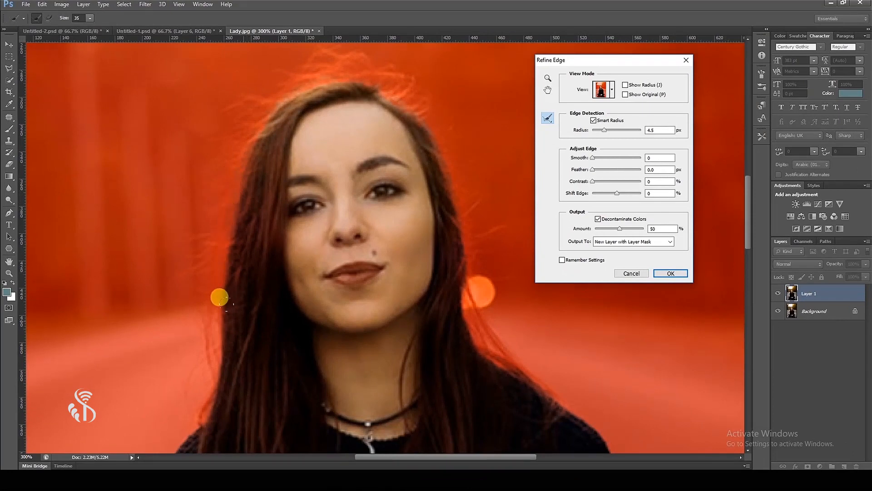
Reduce the refine brush to size 9 and paint along the hair edge beside the forehead
{"action": "key", "text": "bracketleft"}
{"action": "key", "text": "bracketleft"}
{"action": "key", "text": "bracketleft"}
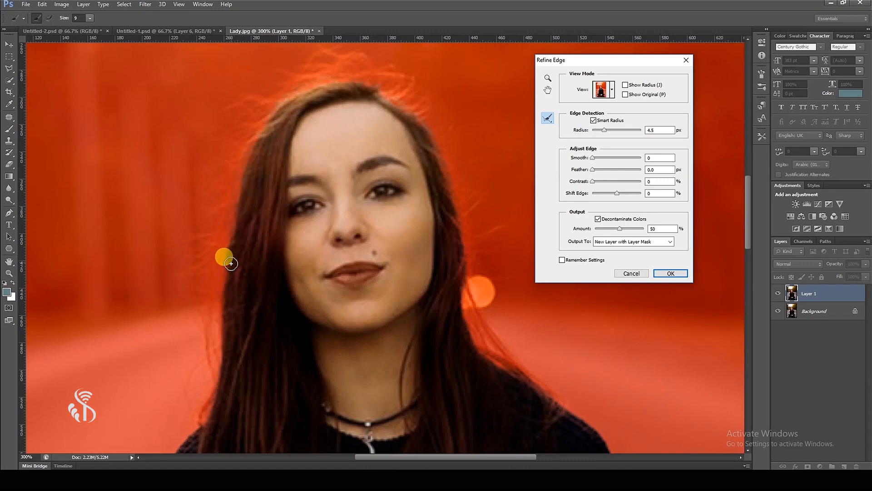
{"action": "left_click_drag", "start_coordinate": [244, 199], "coordinate": [261, 139]}
{"action": "left_click", "coordinate": [776, 348]}
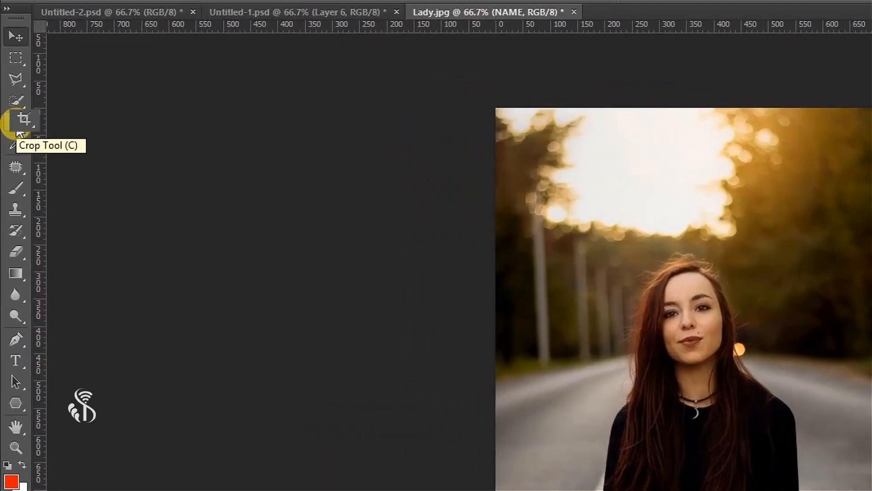
Crop the photo closely around the woman, trimming the sky above her and both sides
{"action": "left_click", "coordinate": [9, 94]}
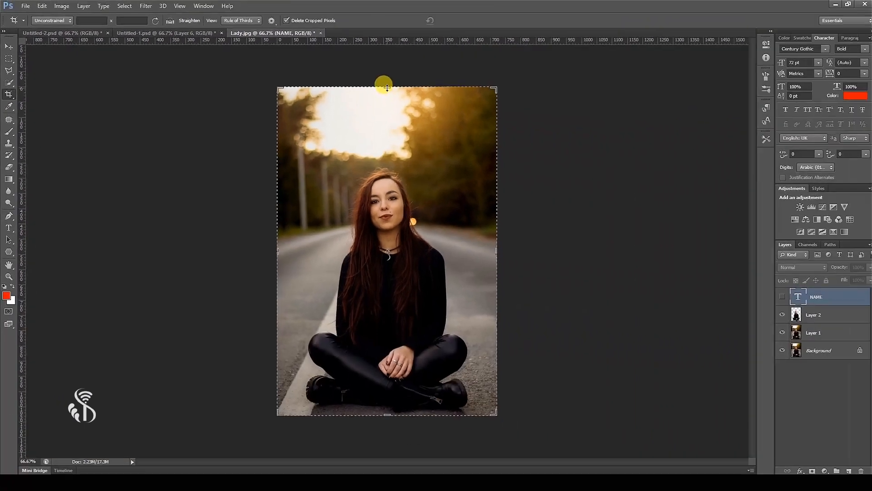
{"action": "left_click_drag", "start_coordinate": [693, 109], "coordinate": [693, 172]}
{"action": "left_click_drag", "start_coordinate": [384, 121], "coordinate": [379, 121]}
{"action": "left_click_drag", "start_coordinate": [275, 244], "coordinate": [288, 246]}
{"action": "left_click_drag", "start_coordinate": [482, 249], "coordinate": [470, 253]}
{"action": "left_click_drag", "start_coordinate": [295, 249], "coordinate": [294, 247]}
{"action": "key", "text": "Return"}
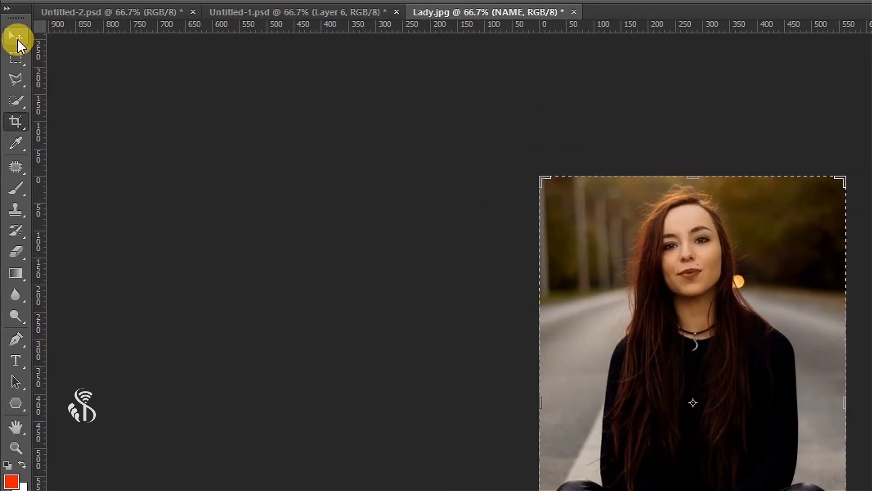
Show the NAME text layer and move the text toward the photo's upper left
{"action": "left_click", "coordinate": [18, 44]}
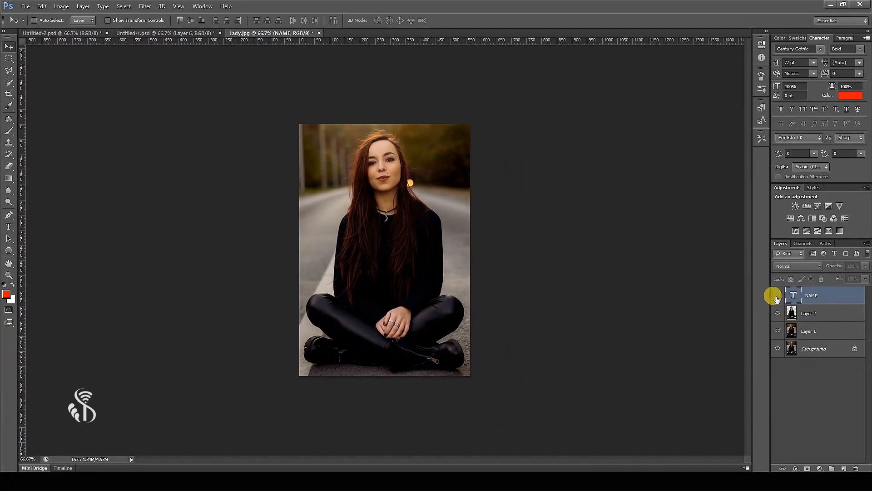
{"action": "left_click", "coordinate": [777, 298]}
{"action": "left_click_drag", "start_coordinate": [414, 350], "coordinate": [314, 166]}
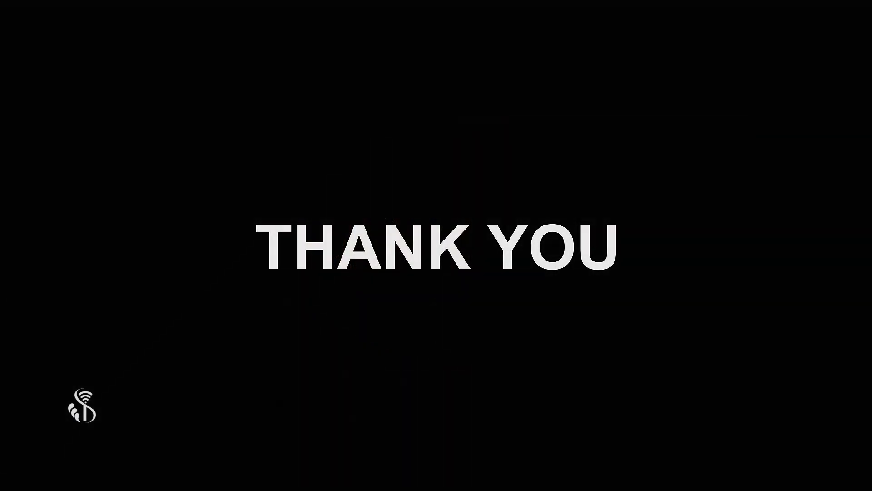